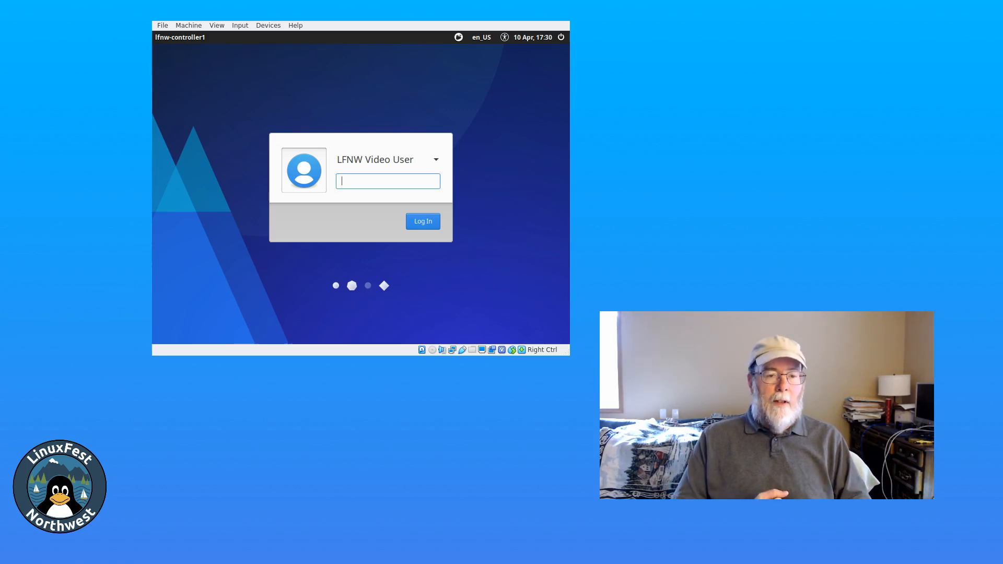
Log in to the selected account by entering the account password
type("•")
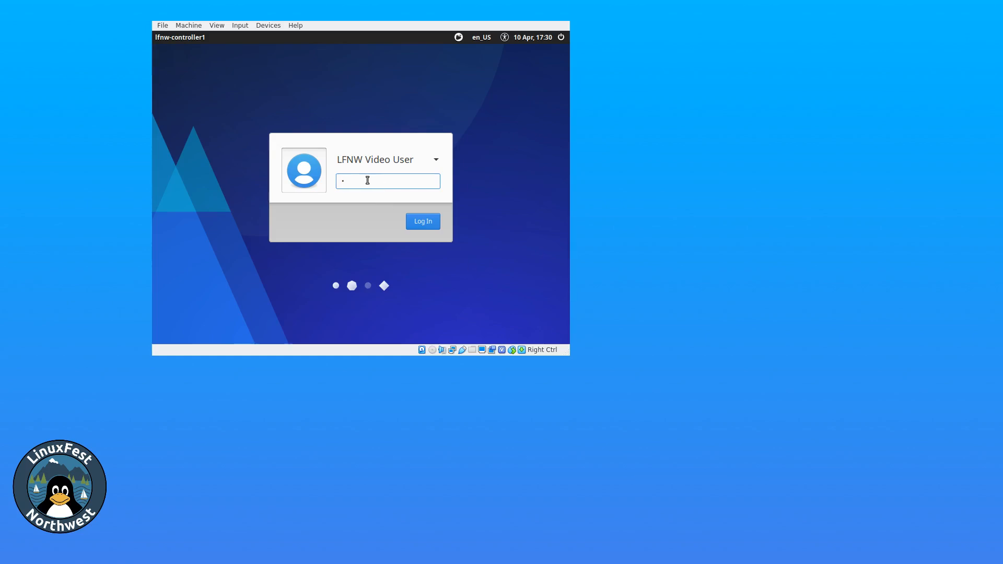
key("BackSpace")
type("********")
key("Caps_Lock")
key("Return")
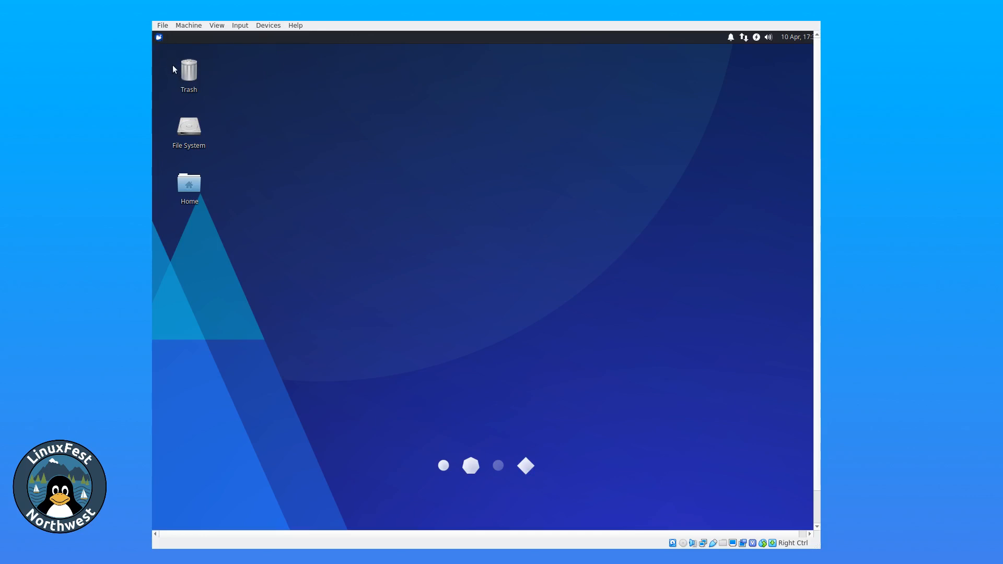
Launch the Firefox Web Browser from the Internet application category
left_click(160, 37)
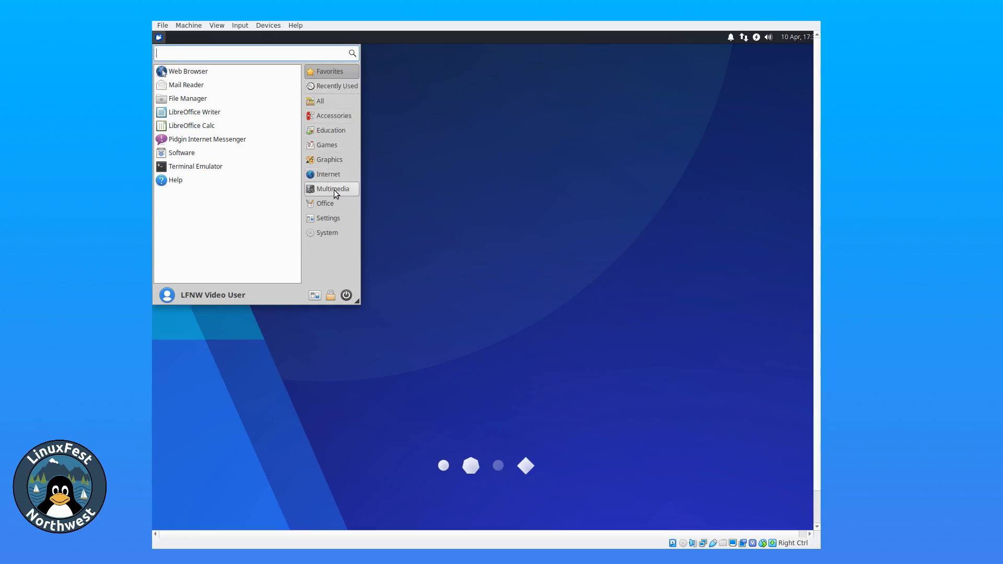
left_click(332, 173)
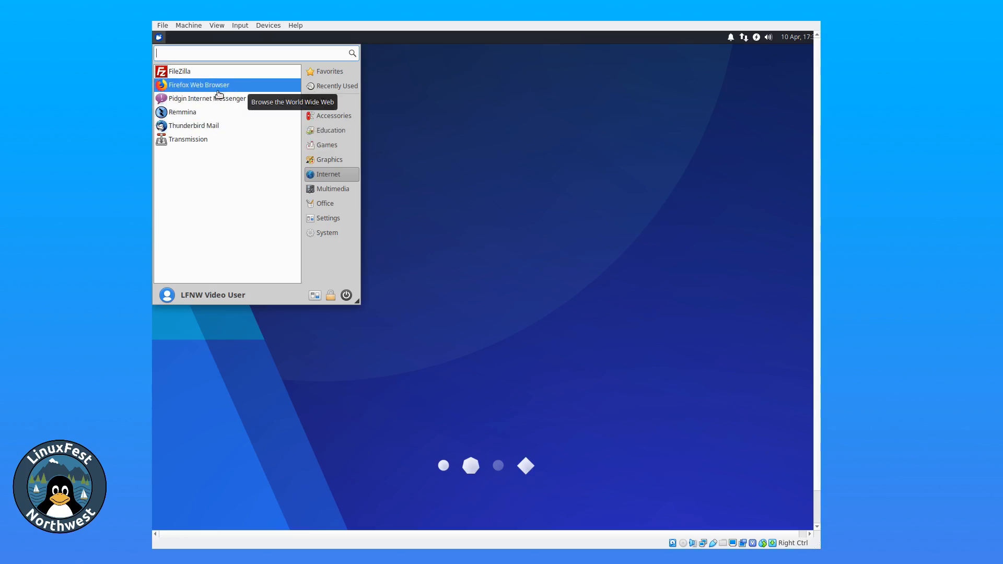
left_click(327, 71)
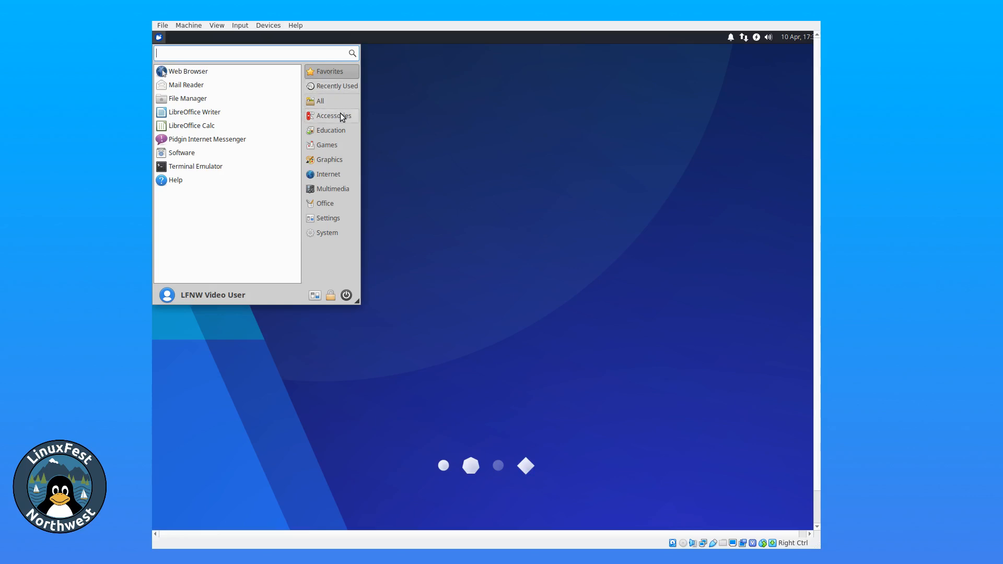
left_click(330, 178)
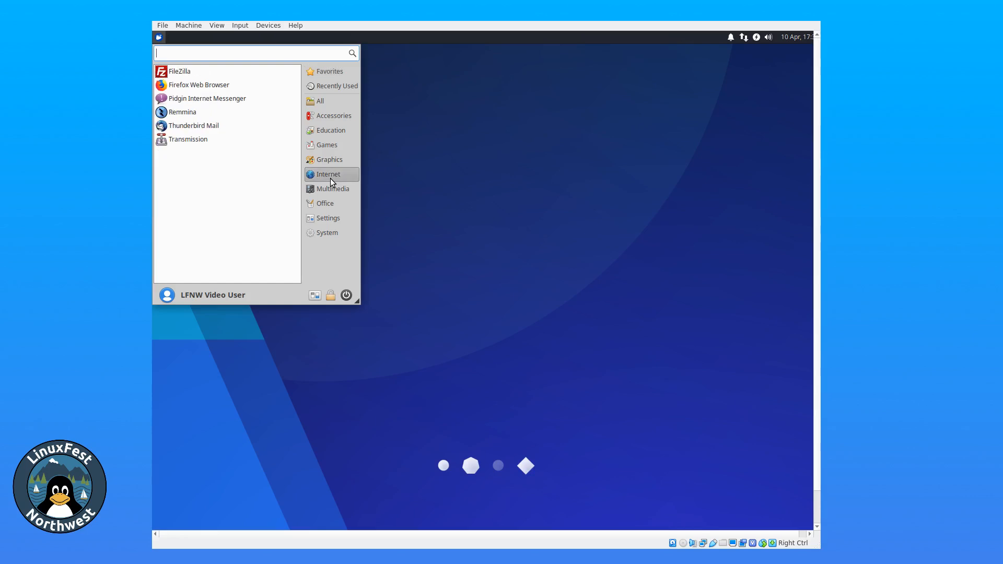
left_click(219, 90)
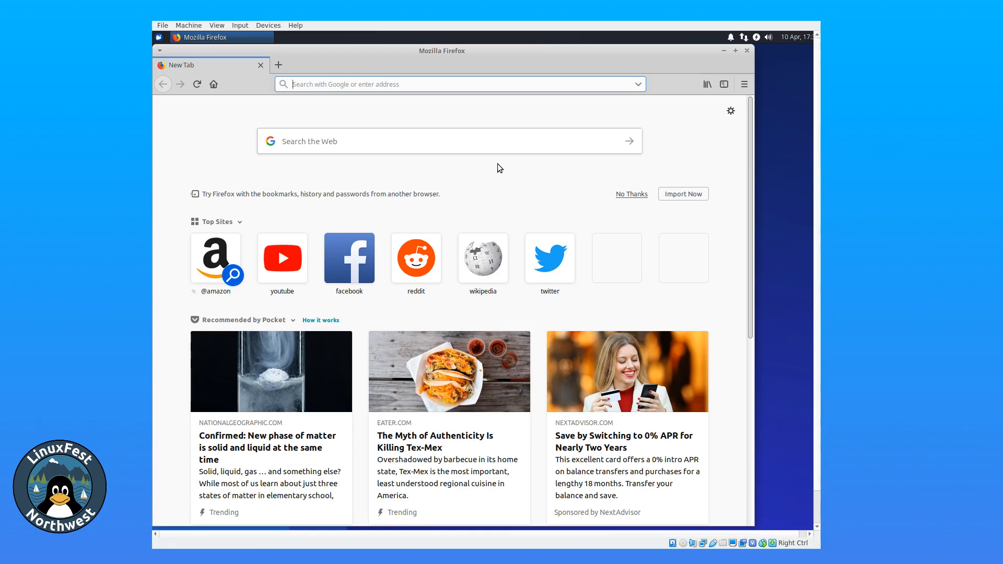
Go to lfnw.org in the browser and look over the LinuxFest Northwest 2019 page
type("lfnw")
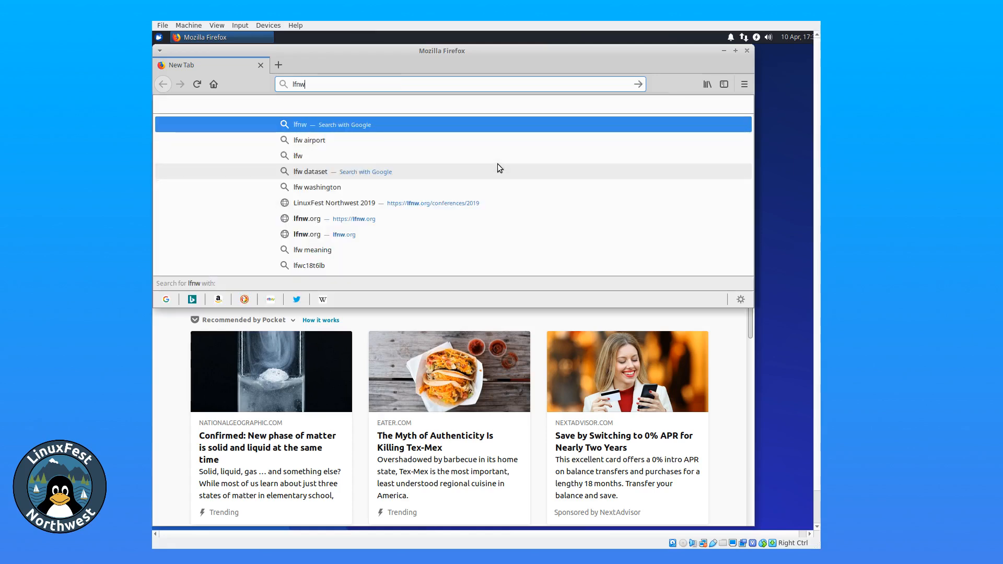
type(".org")
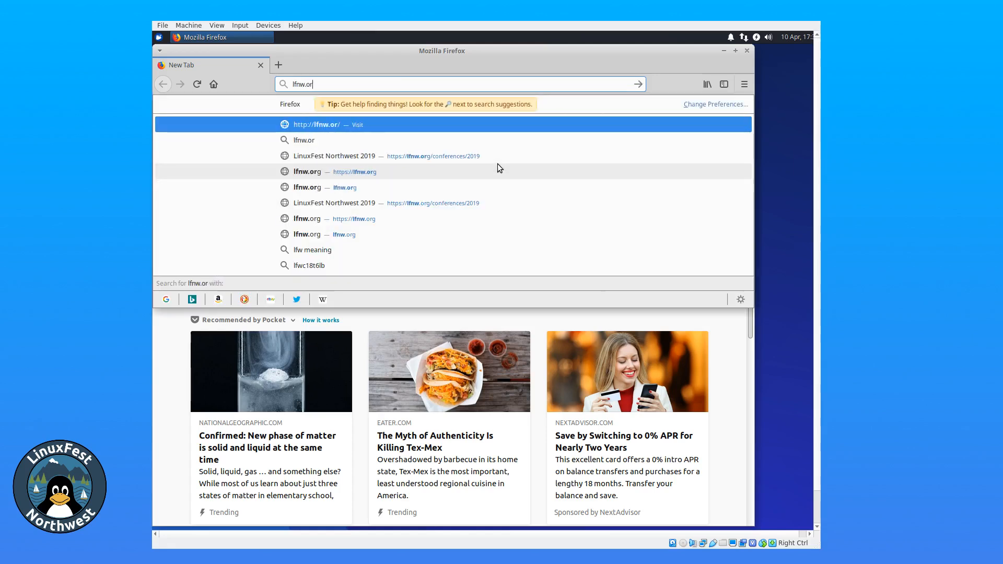
key("Return")
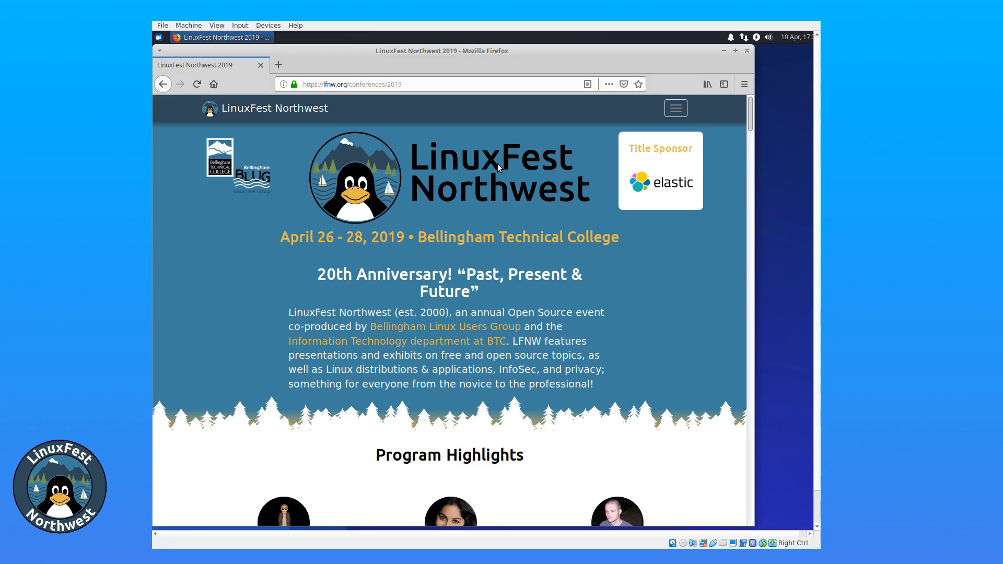
scroll(664, 219, "down", 10)
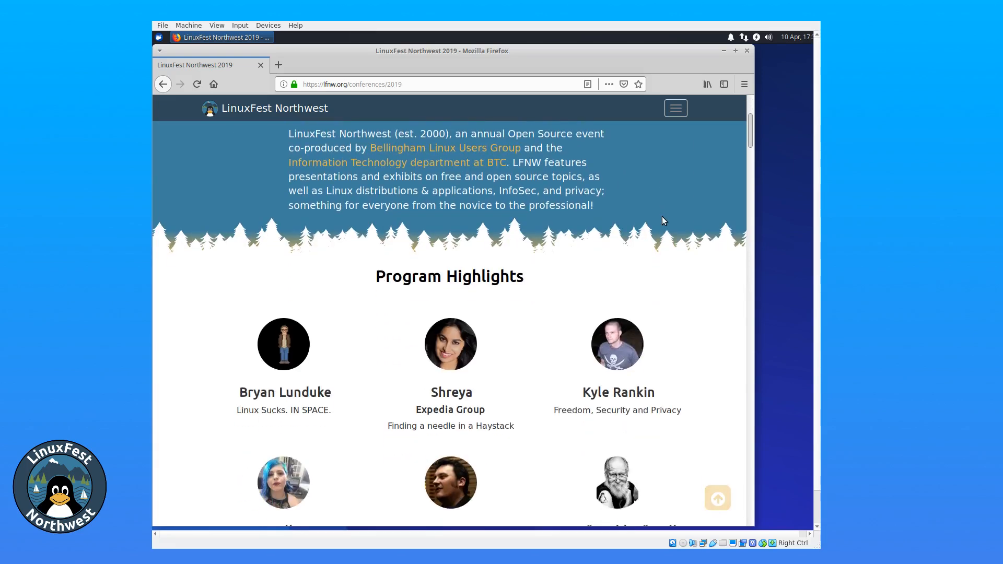
scroll(665, 226, "up", 10)
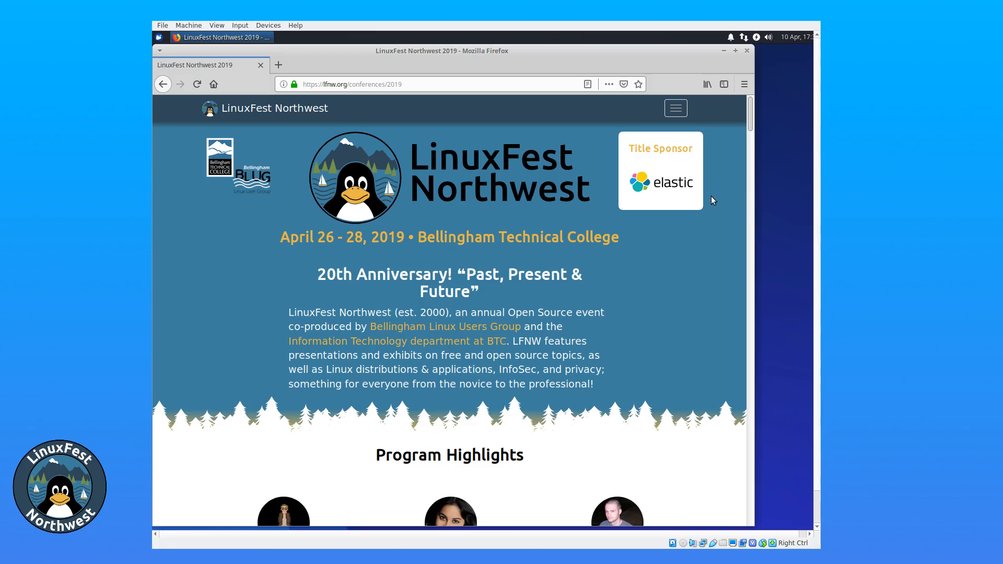
Minimize the browser window and bring it back, twice in a row
left_click(724, 50)
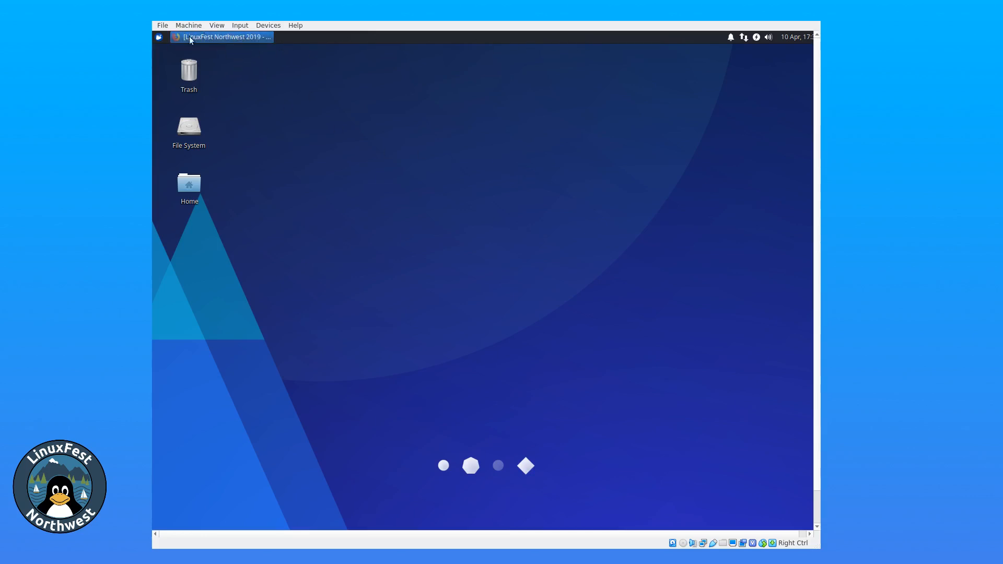
left_click(240, 38)
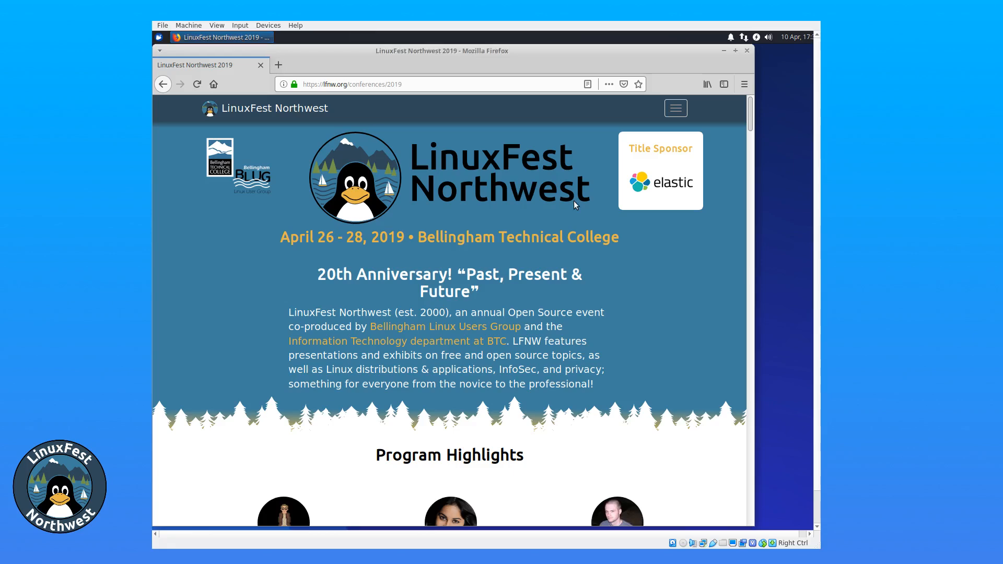
left_click(725, 50)
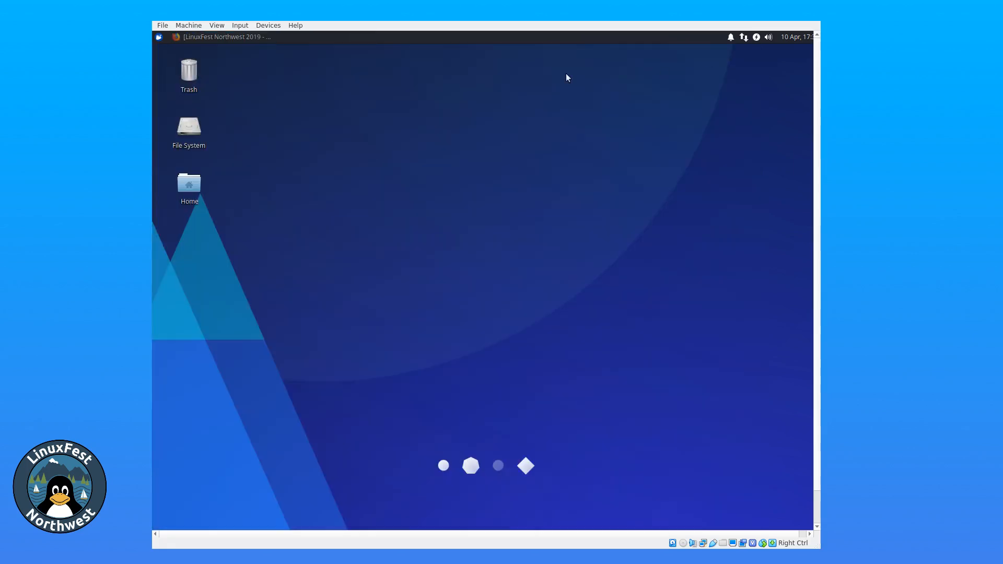
left_click(240, 37)
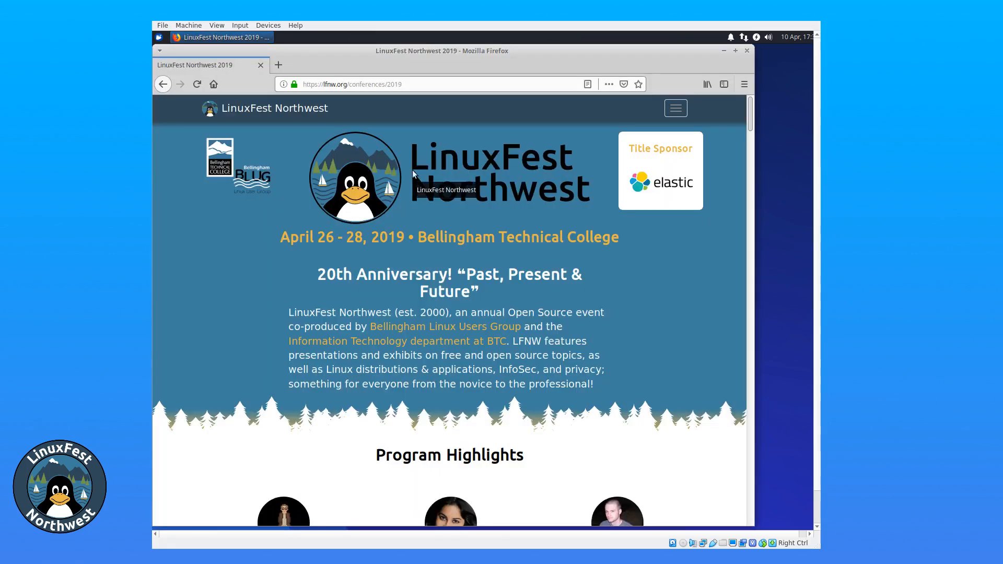
Maximize the browser window and restore it to its previous size
left_click(161, 54)
left_click(389, 55)
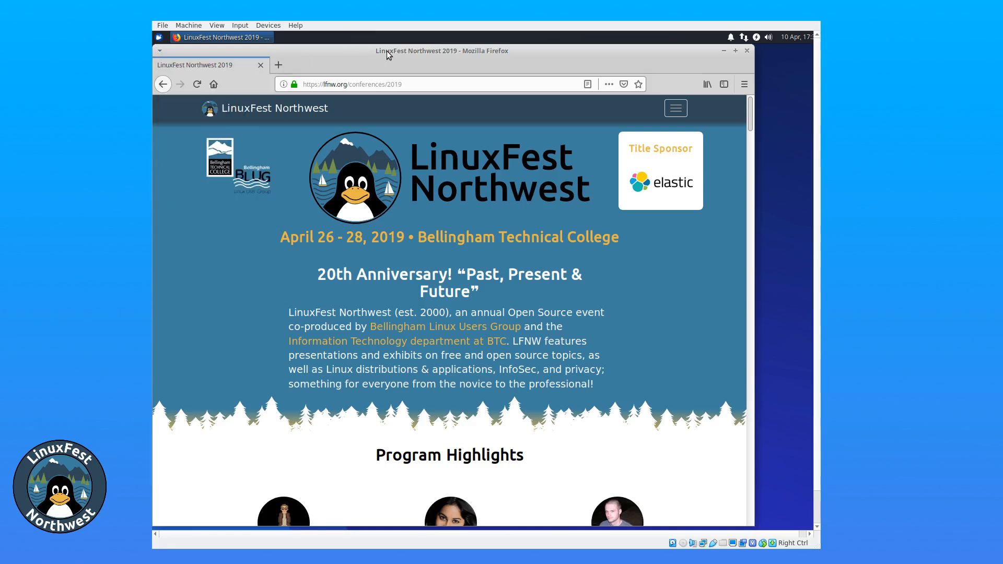
left_click(736, 52)
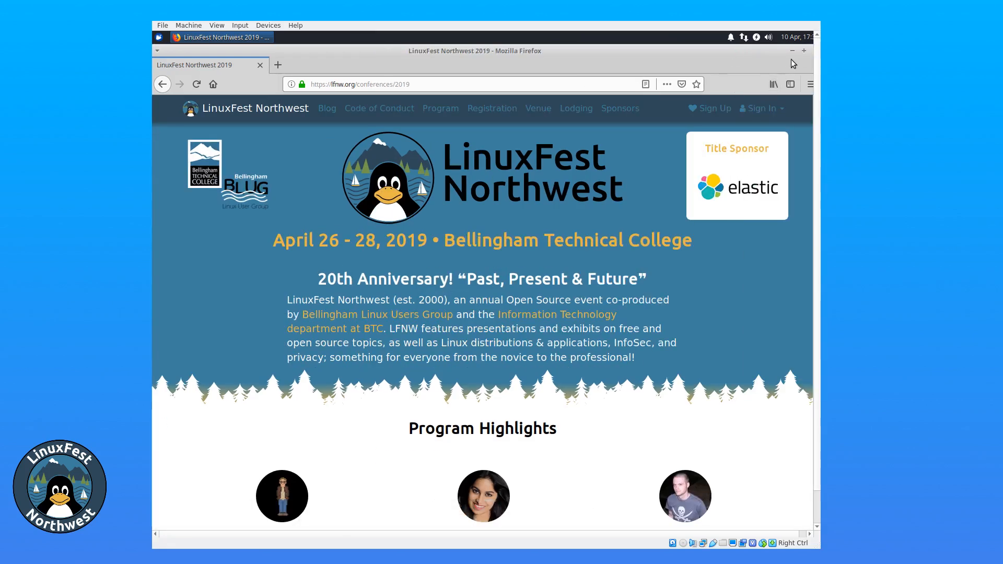
left_click(805, 51)
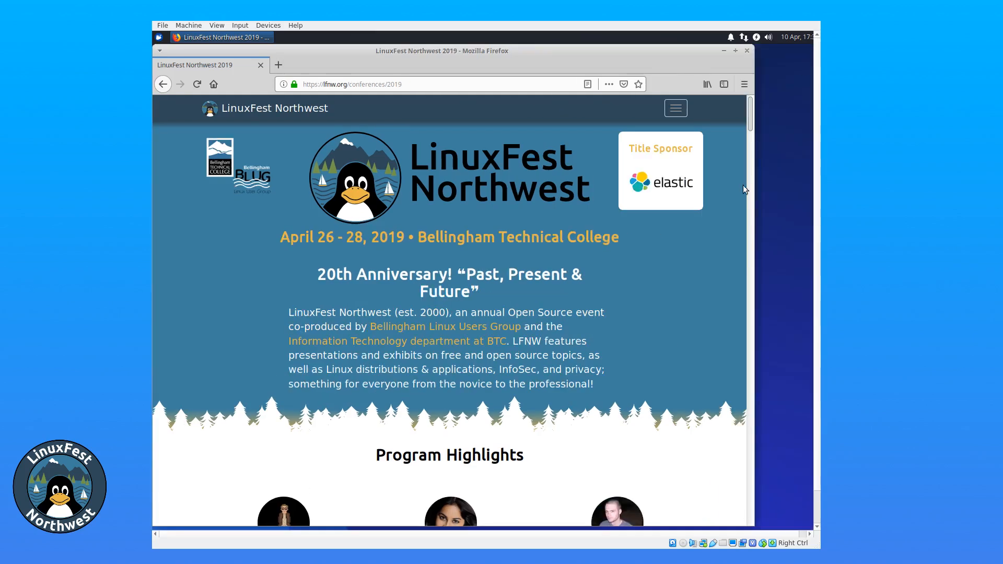
Move the browser window slightly away from the desktop's upper corner and close it
left_click_drag(590, 55, 629, 64)
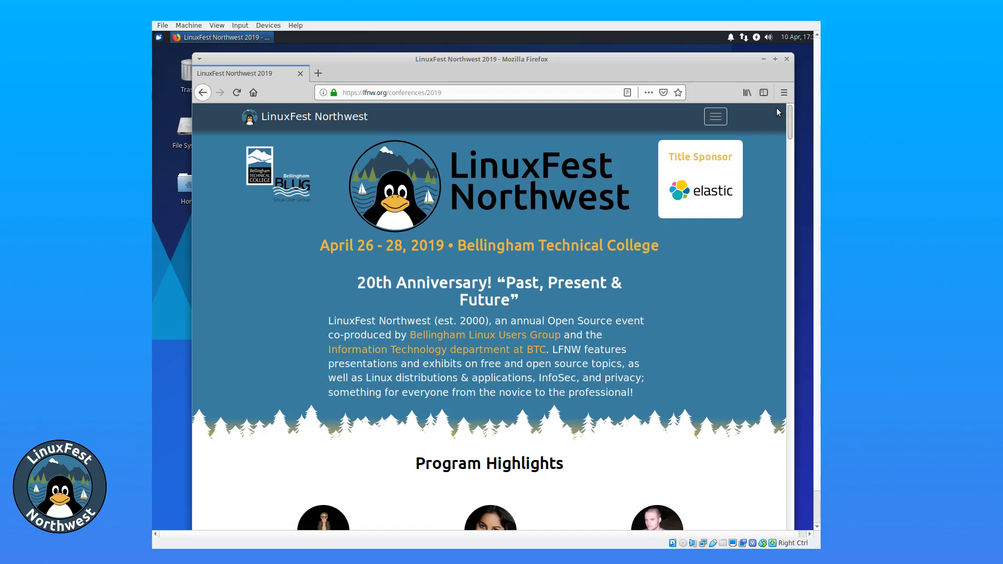
left_click(787, 59)
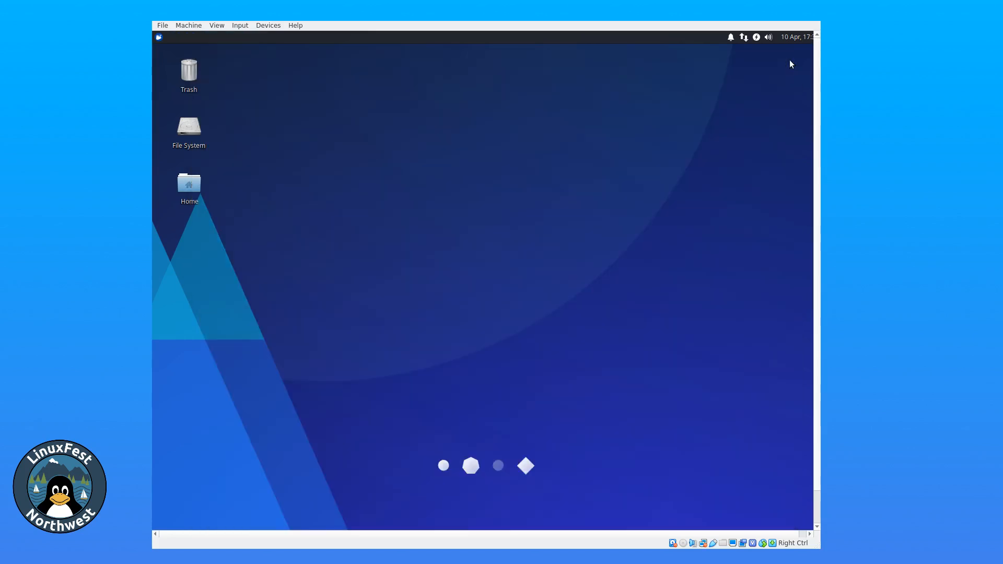
Find Firefox by searching the applications for "fire", launch it and close its window again
left_click(159, 38)
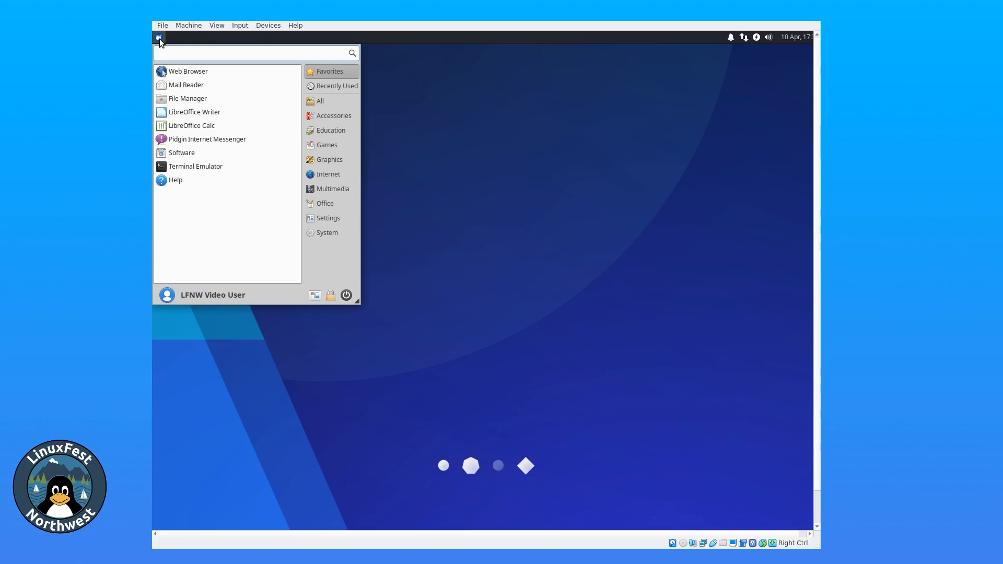
type("fire")
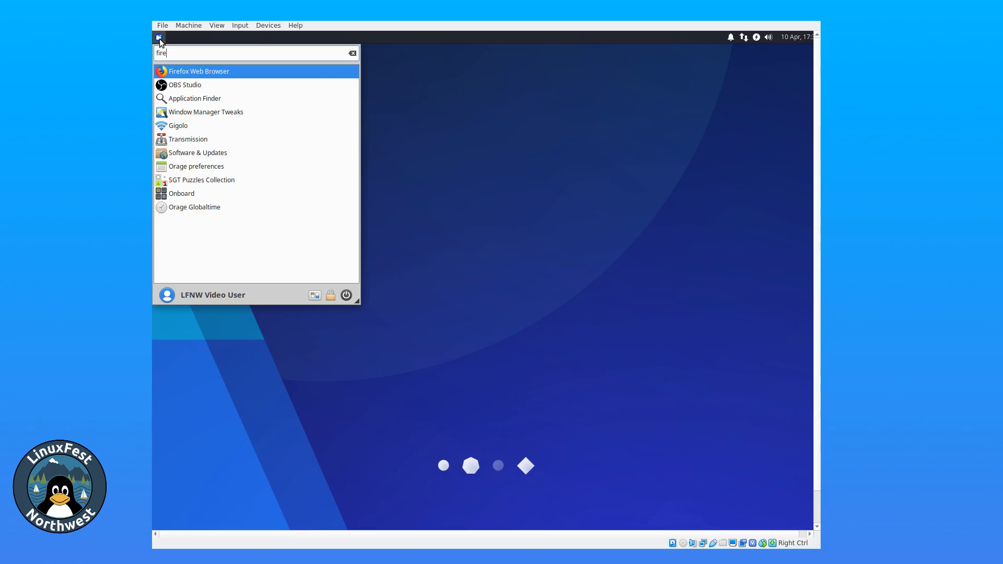
left_click(215, 76)
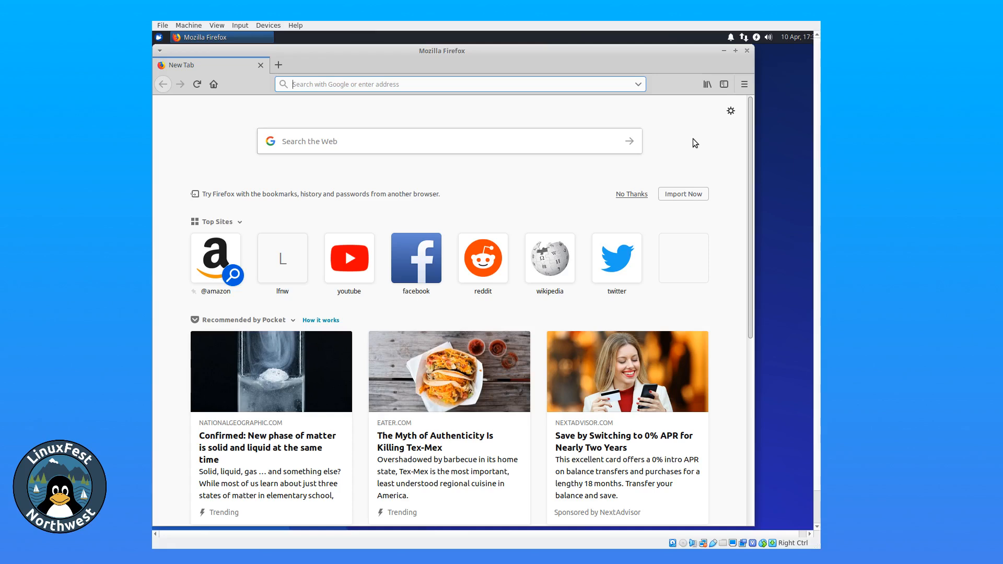
left_click(748, 51)
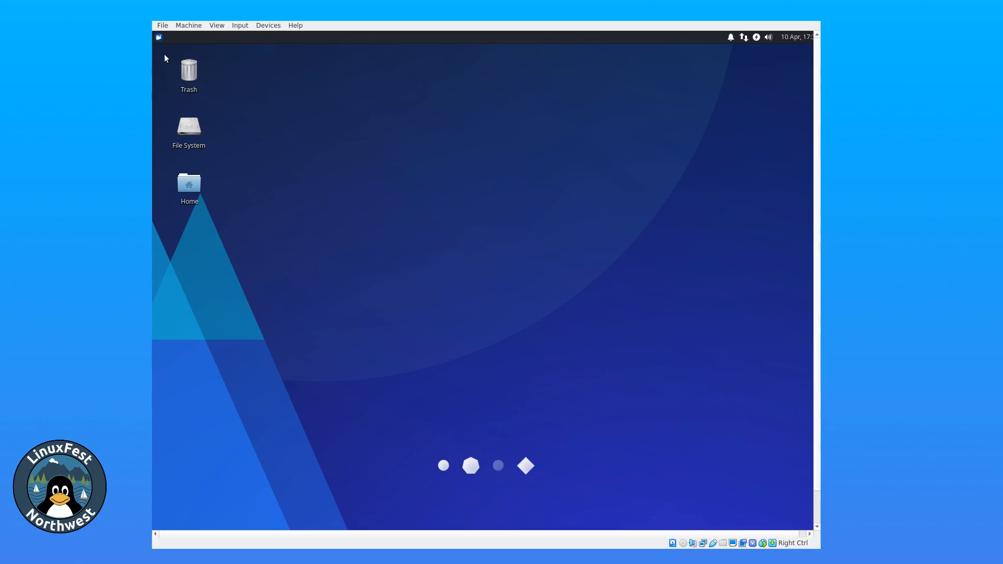
left_click(159, 36)
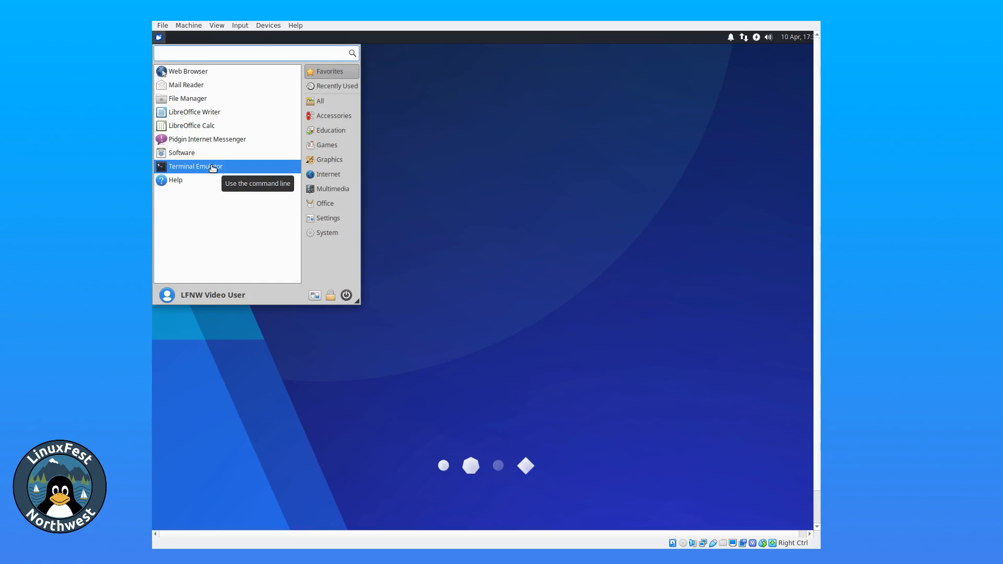
left_click(396, 136)
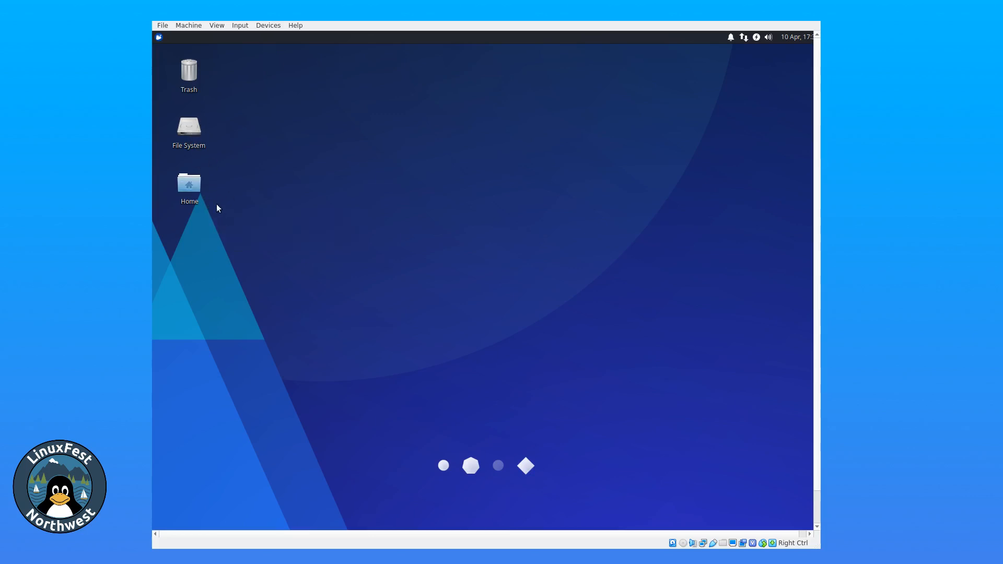
Open the Home folder from the desktop and move its window so the desktop icons are uncovered
mouse_move(193, 189)
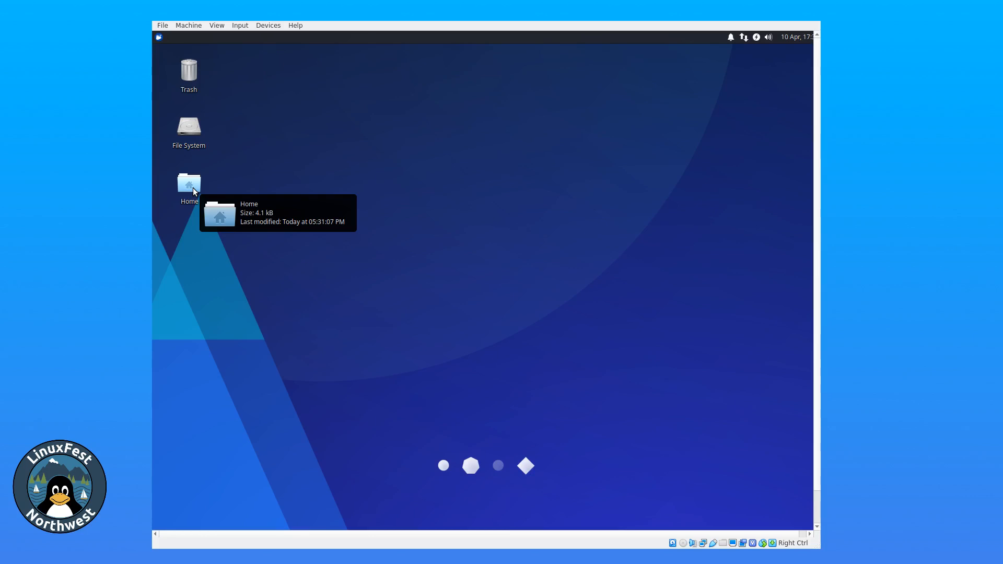
double_click(193, 187)
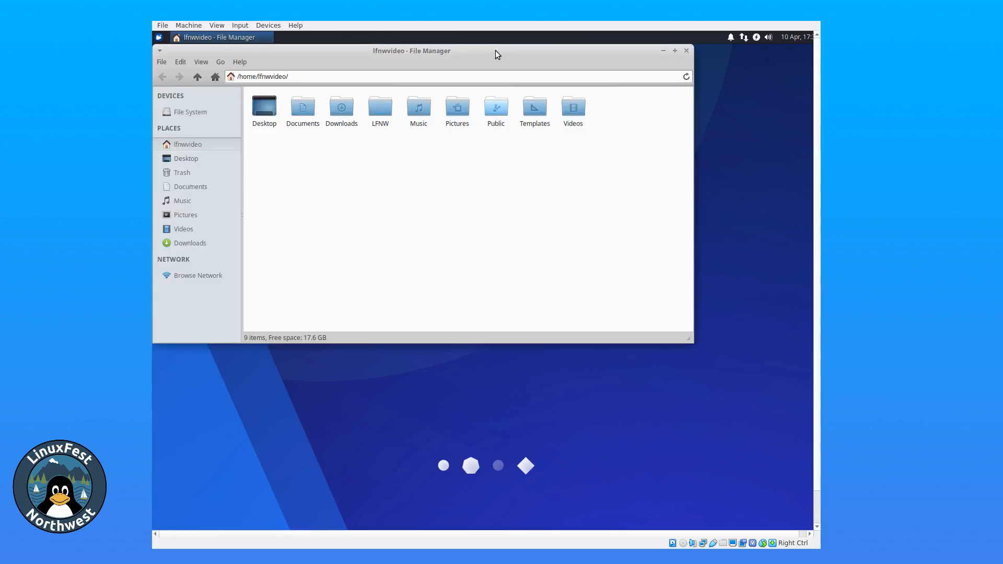
left_click_drag(495, 50, 551, 74)
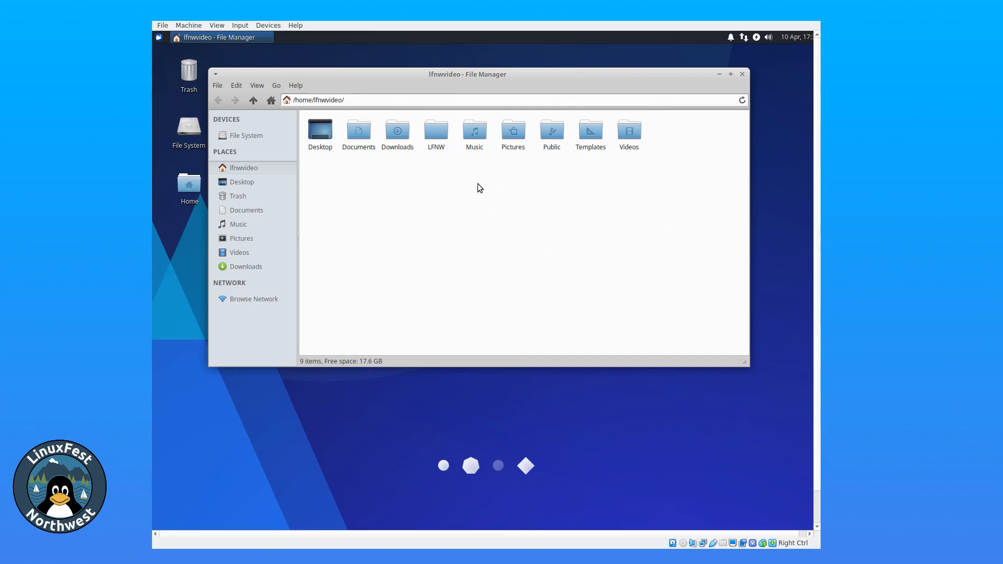
Open the raw_videos folder inside the LFNW folder to view its contents
double_click(437, 132)
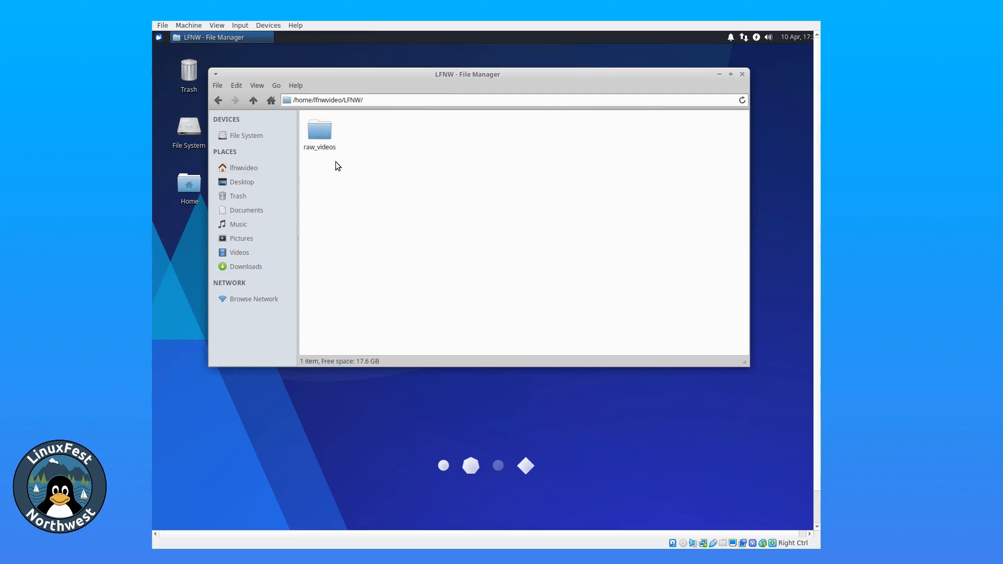
double_click(319, 130)
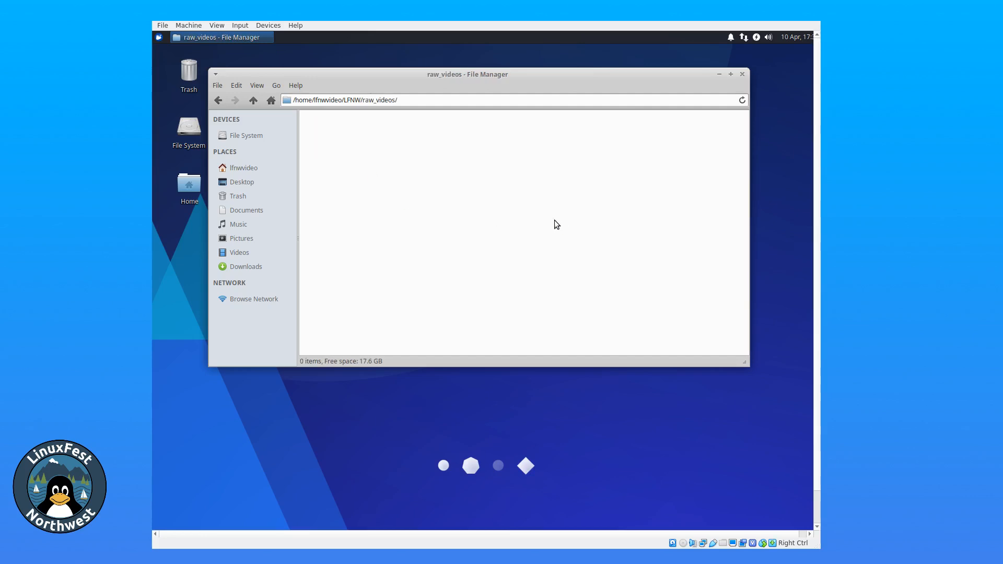
Go back up to the home folder and open the Videos folder
left_click(253, 102)
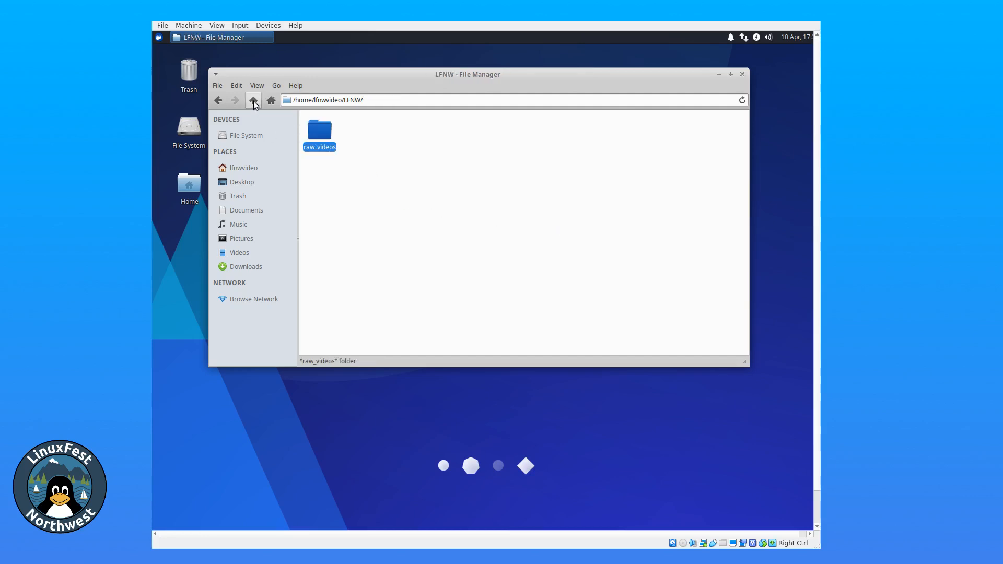
left_click(254, 102)
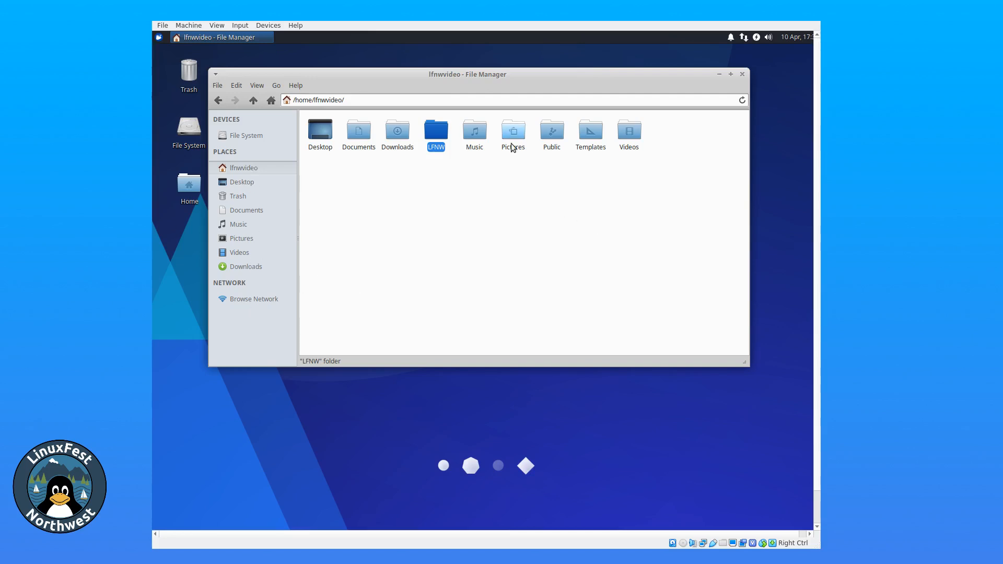
left_click(242, 253)
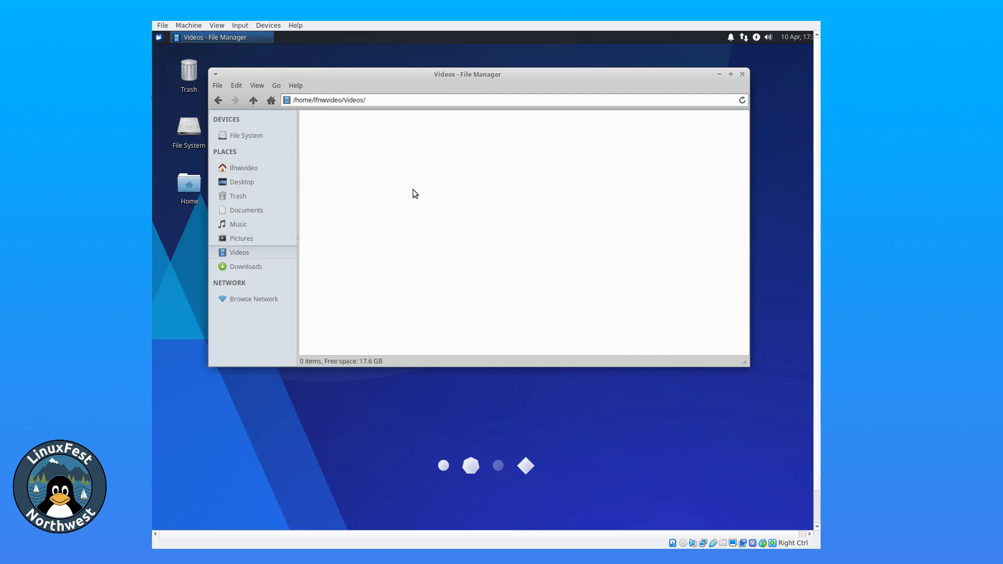
Return to the home folder from Videos and display its contents as a detailed list
left_click(242, 172)
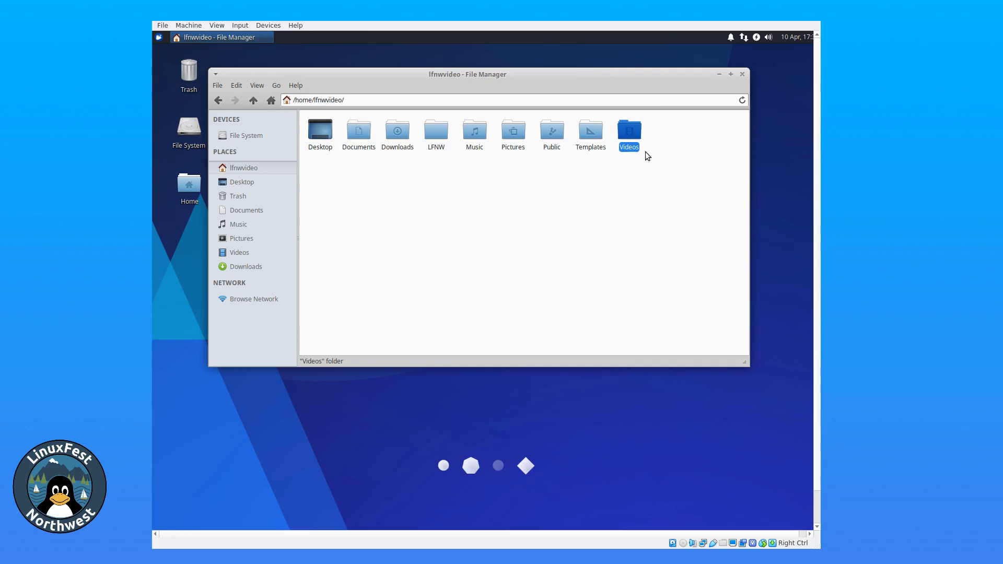
left_click(261, 87)
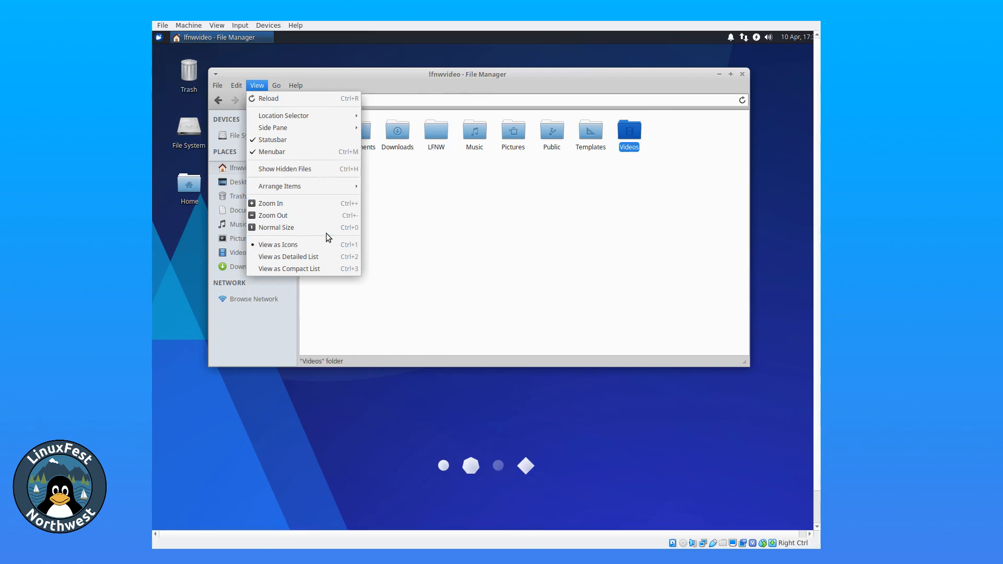
left_click(323, 256)
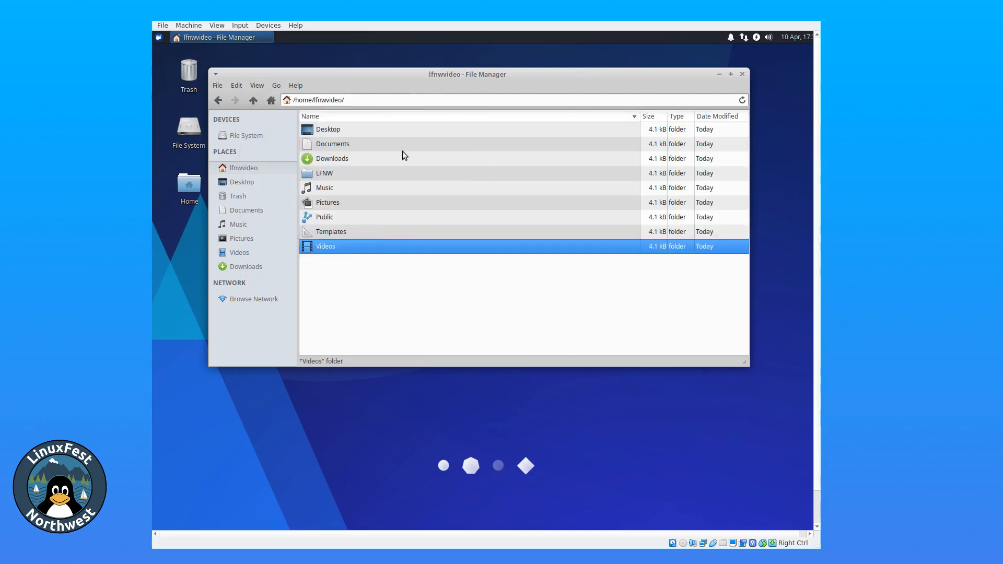
Switch the home folder back to icon view and close the file manager window
left_click(256, 88)
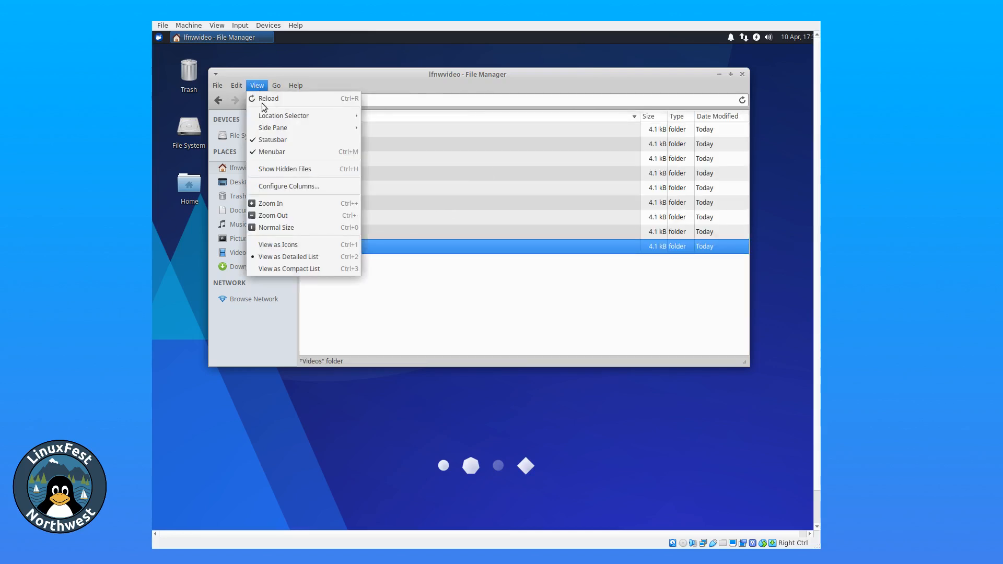
left_click(296, 245)
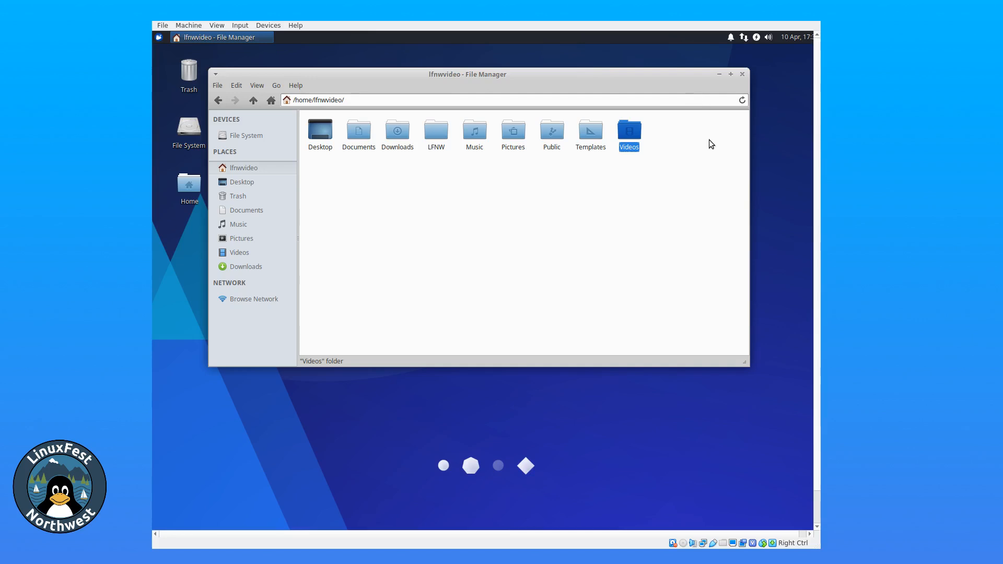
left_click(742, 75)
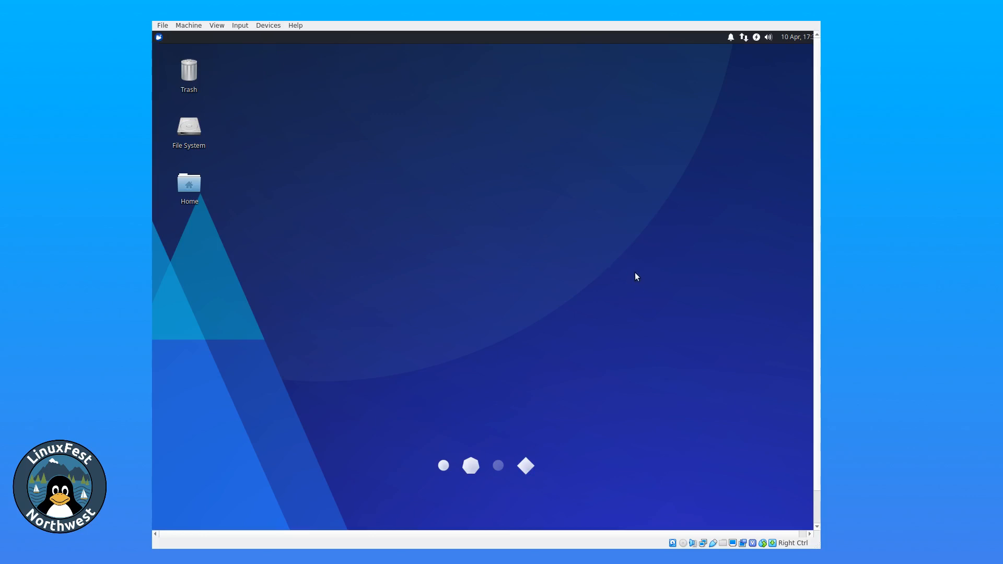
Open the Home folder from the desktop, shift its window slightly down and close it again
double_click(196, 185)
left_click_drag(581, 52, 603, 74)
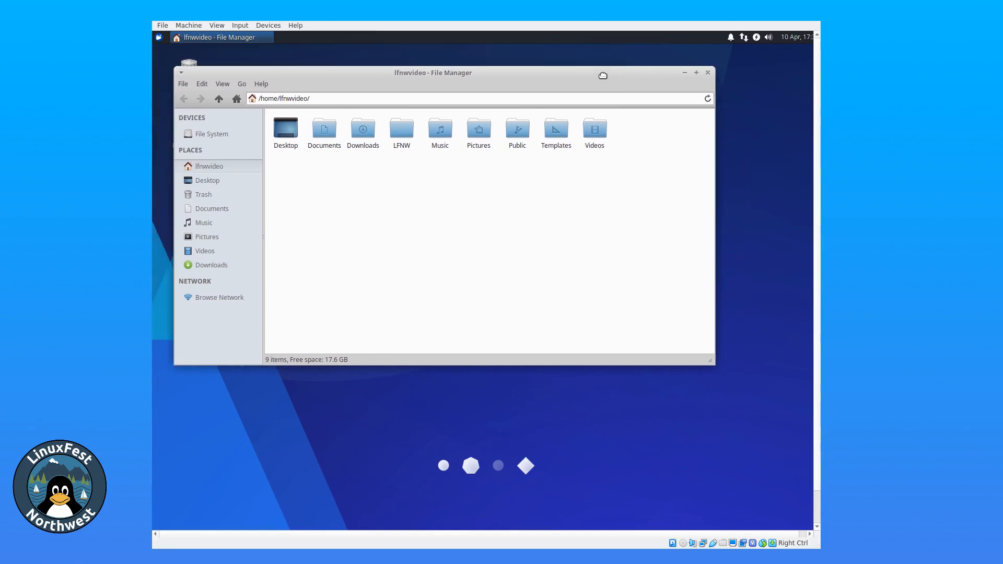
left_click(708, 72)
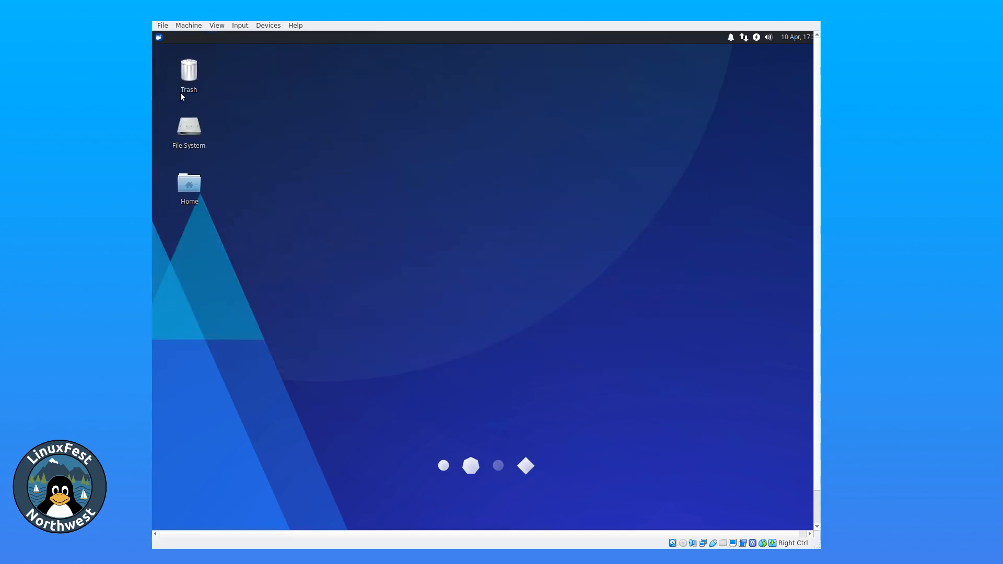
Launch Remmina from the Internet category of the controller desktop's applications
left_click(159, 38)
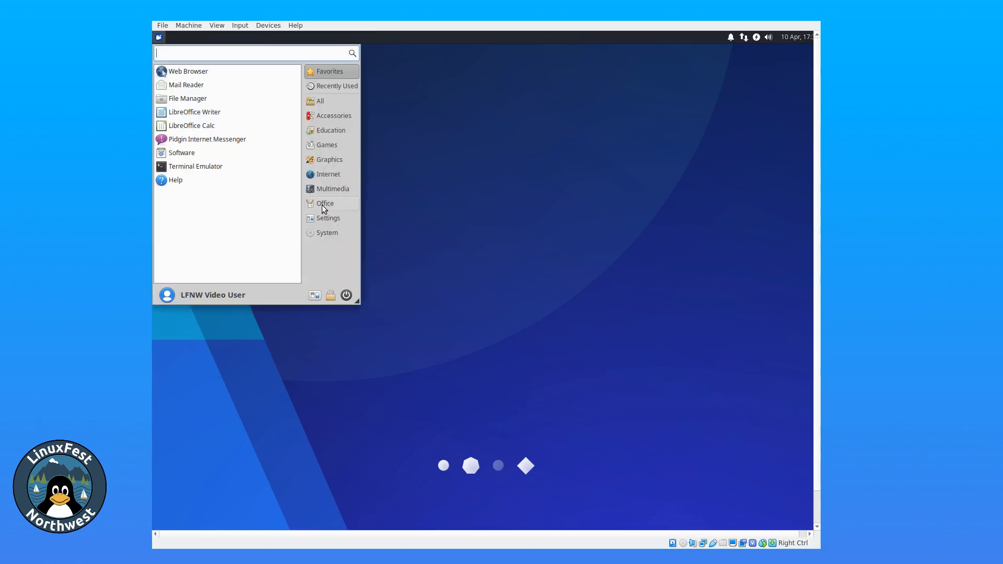
left_click(330, 177)
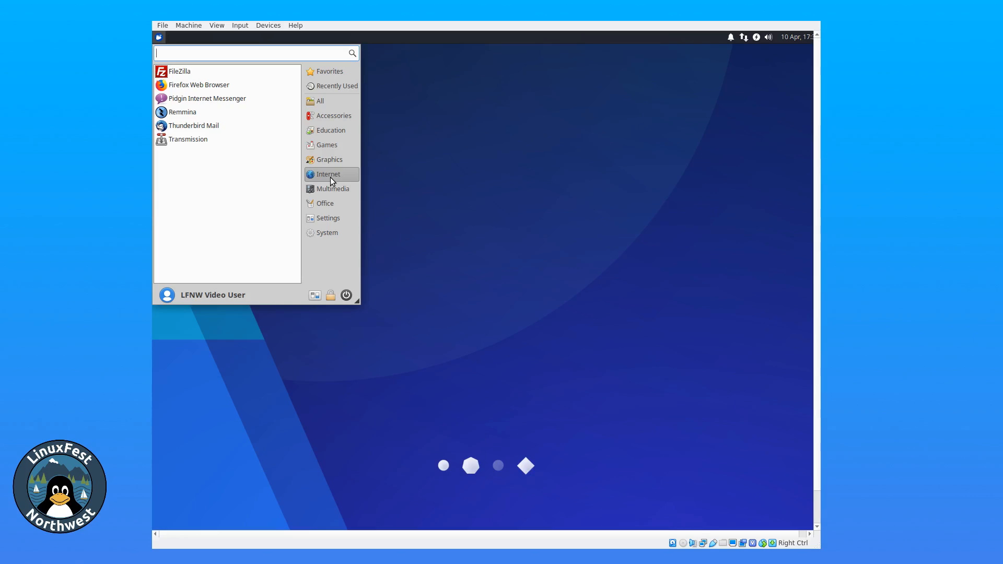
left_click(202, 119)
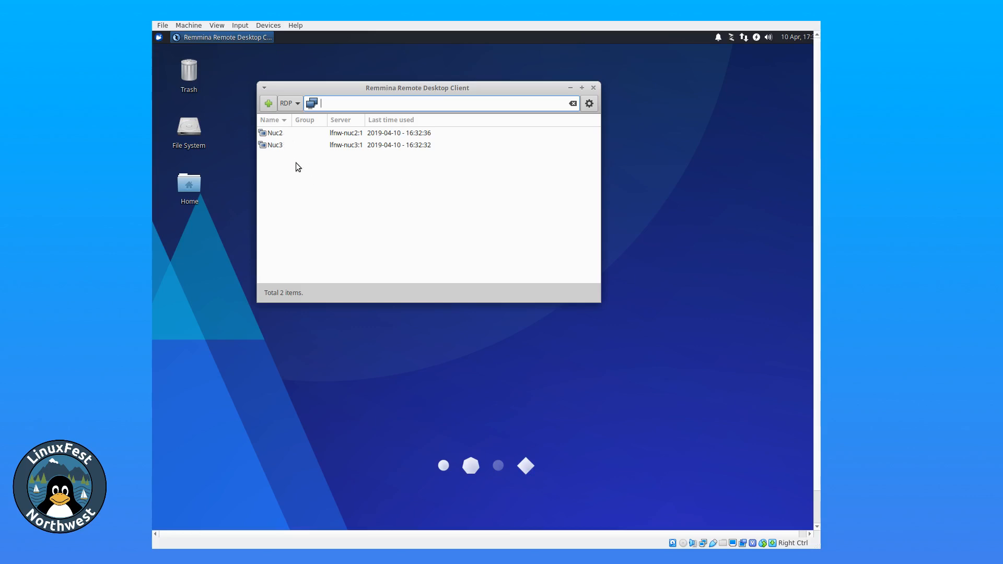
Connect to the saved Nuc2 remote desktop with the account password and move its window up so the whole remote desktop fits on screen
left_click(275, 134)
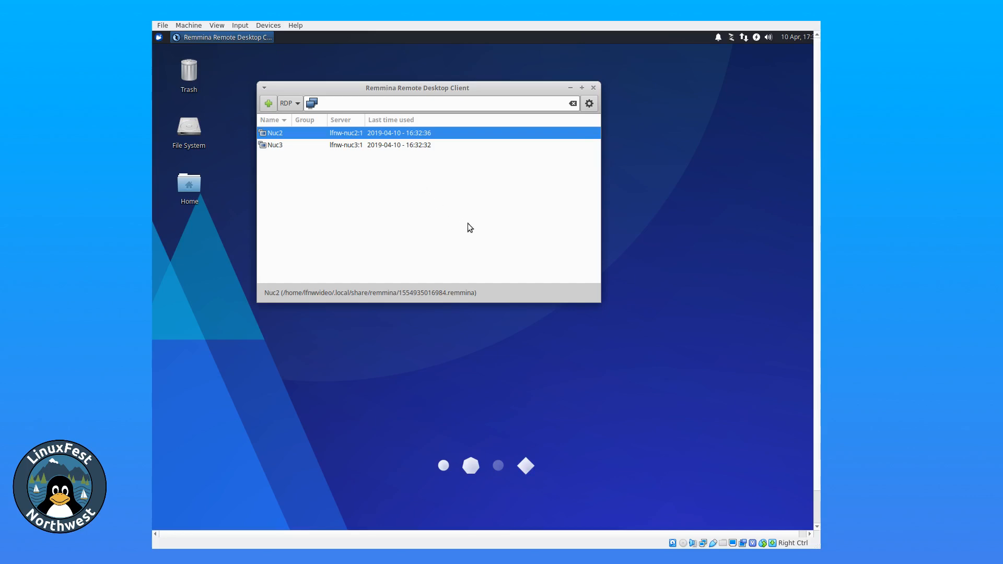
right_click(281, 136)
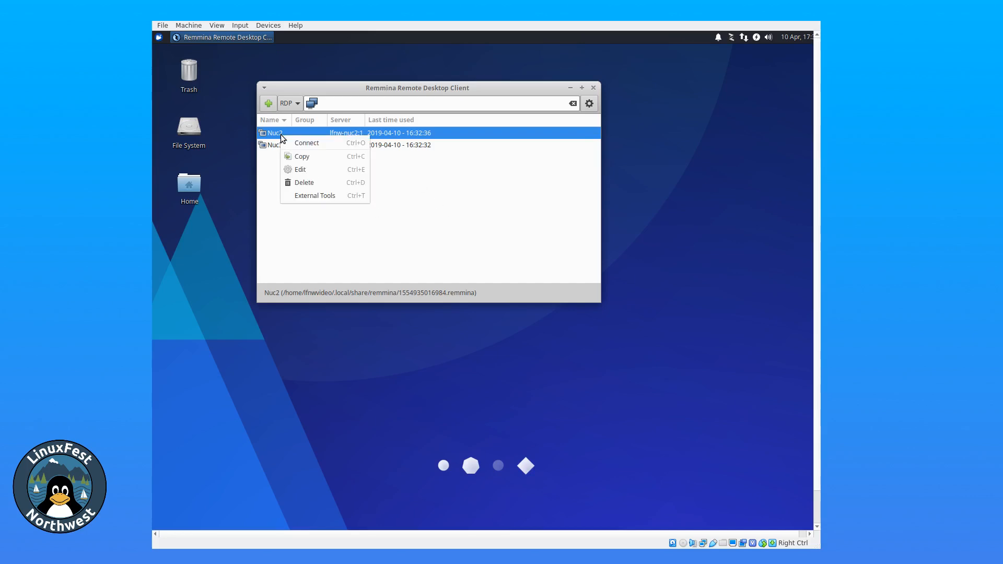
left_click(306, 143)
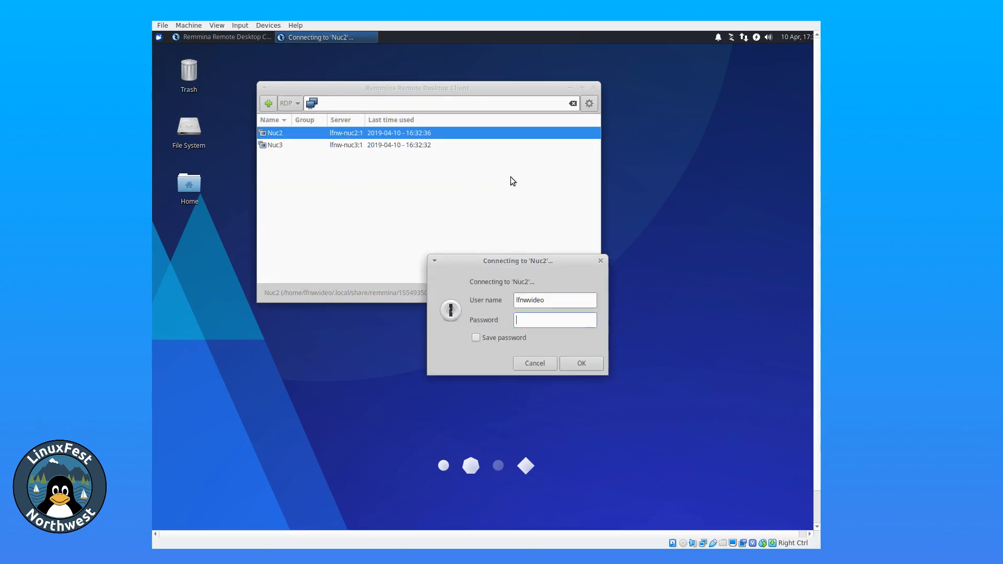
left_click_drag(537, 255, 553, 132)
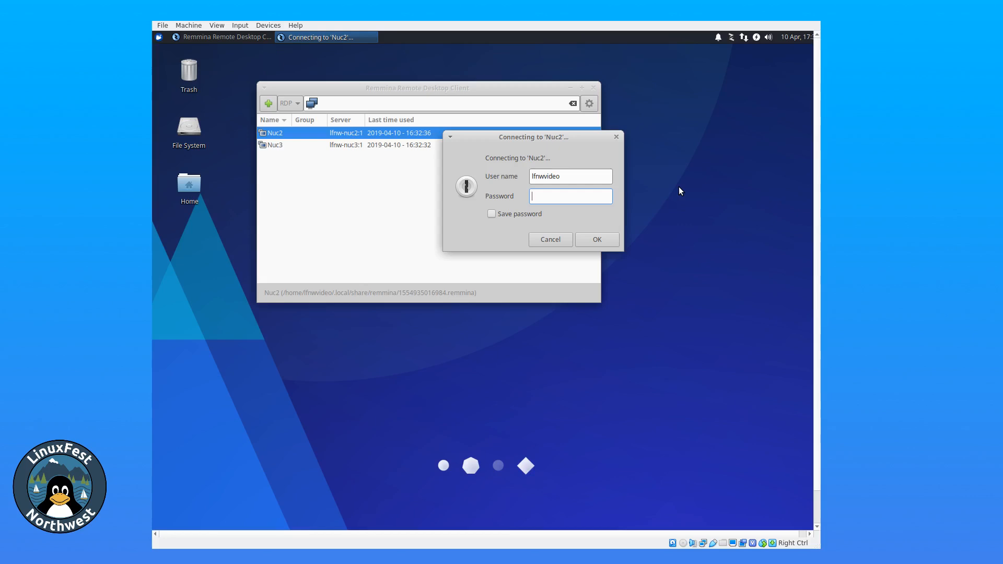
type("****")
key("Caps_Lock")
type("****")
key("Caps_Lock")
type("**")
key("Return")
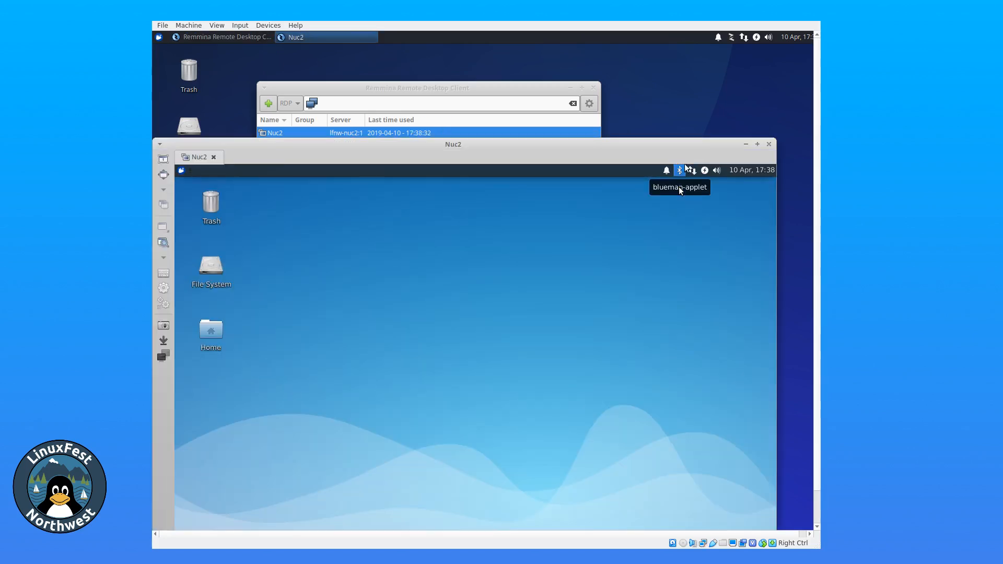
left_click_drag(702, 142, 727, 91)
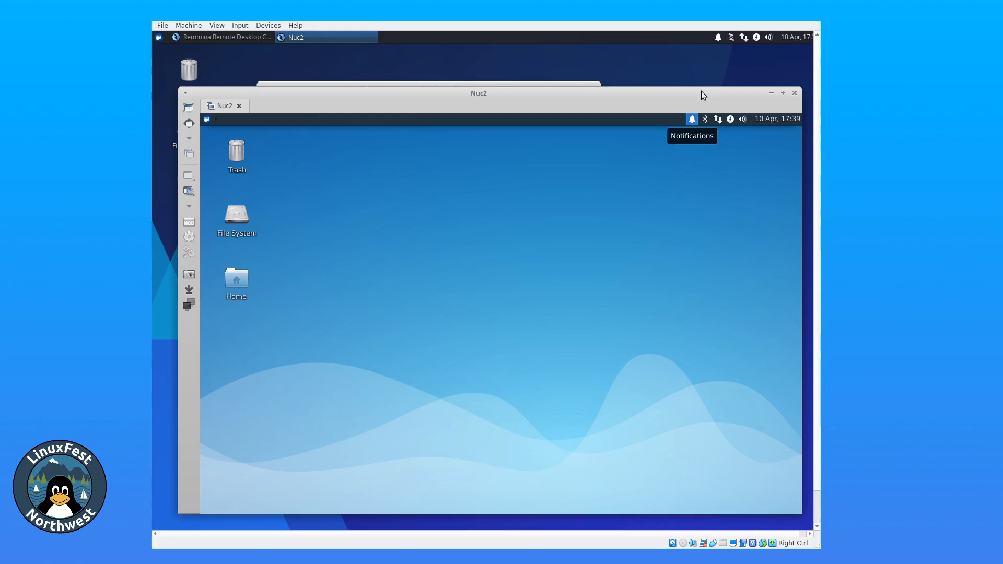
left_click_drag(701, 90, 694, 77)
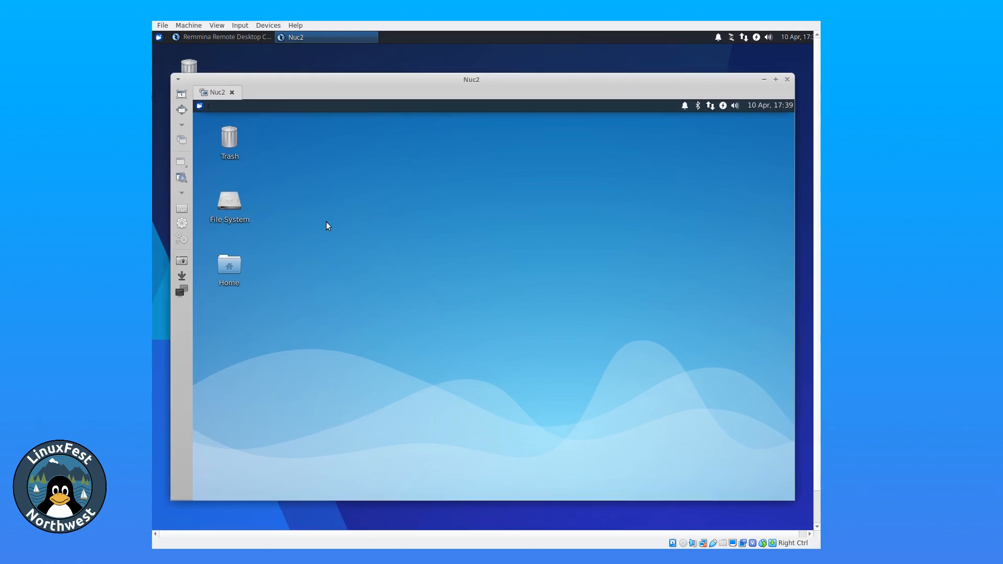
Launch OBS Studio from the Multimedia applications on the Nuc2 desktop and select the Standard Recording scene
left_click(201, 107)
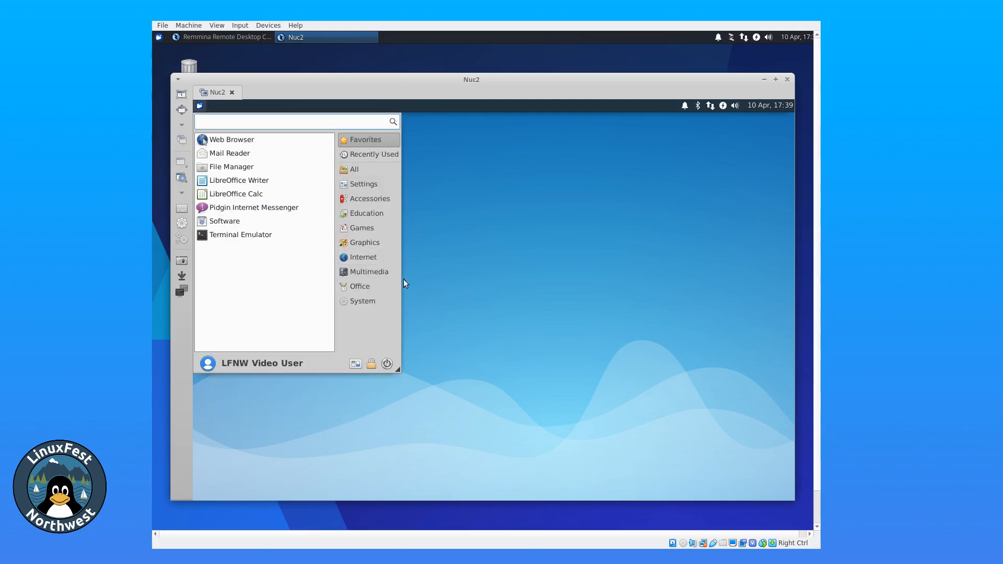
left_click(381, 273)
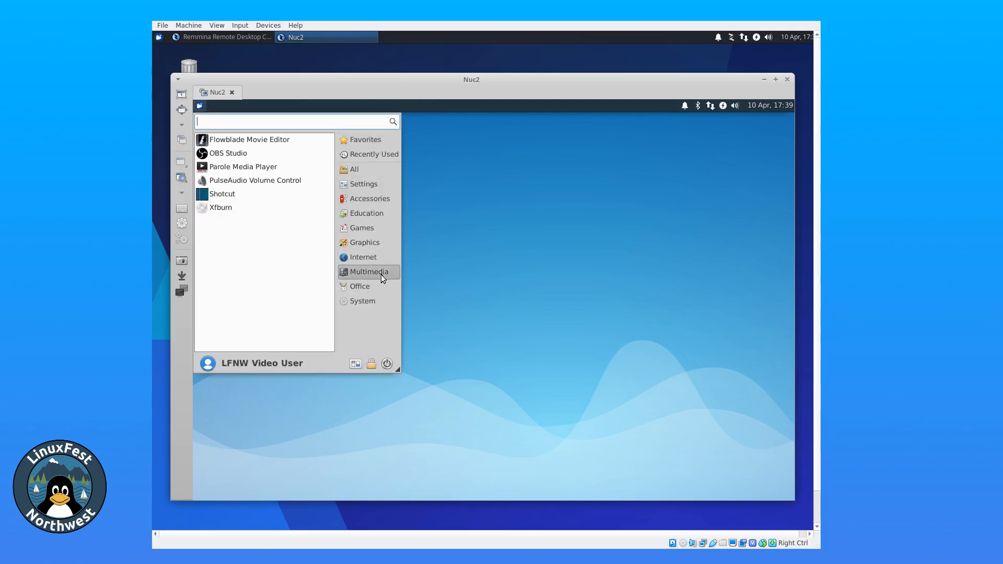
left_click(235, 154)
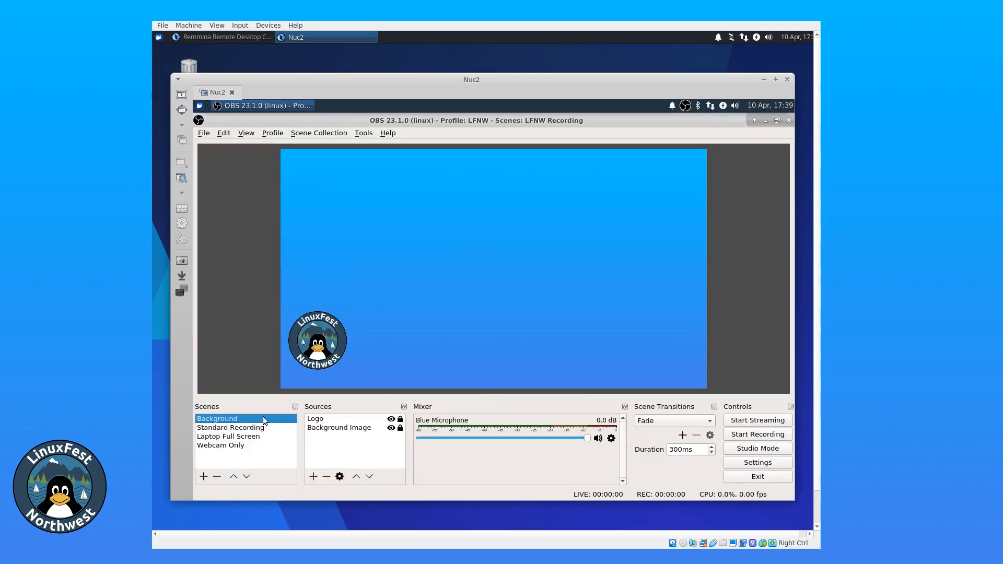
left_click(248, 429)
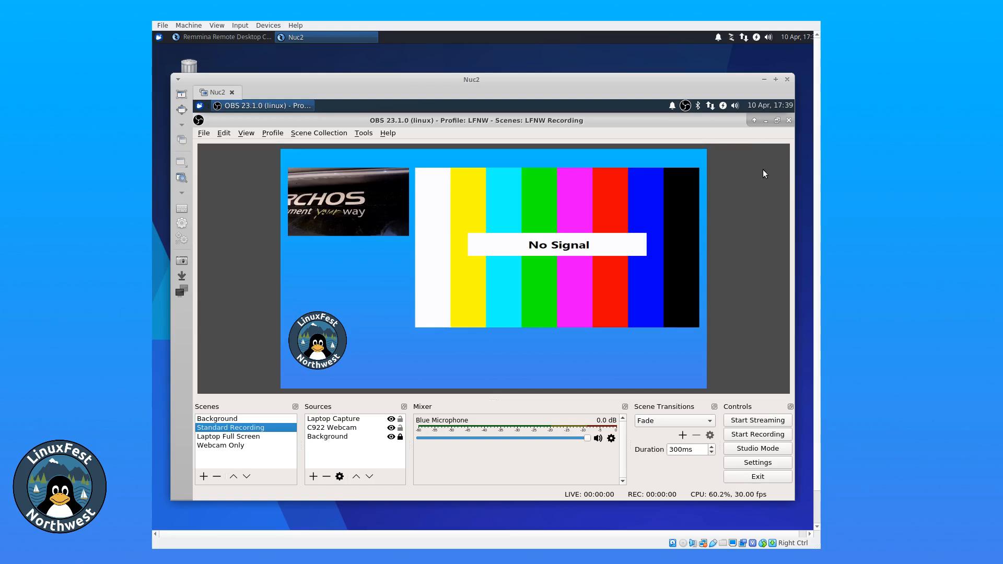
Roll the OBS window up to its title bar, move it down and unroll it again
left_click(756, 123)
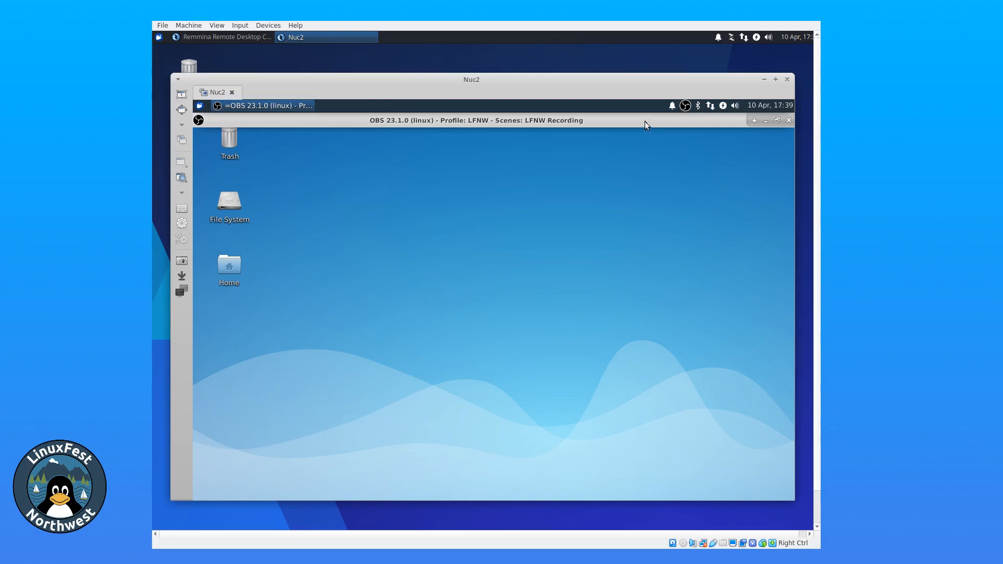
left_click_drag(644, 121, 650, 145)
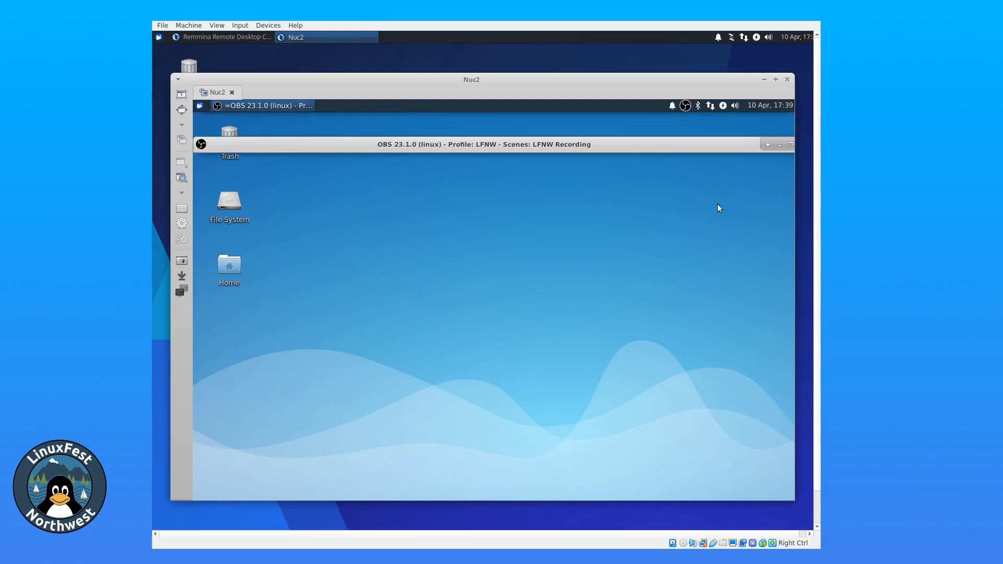
left_click(768, 144)
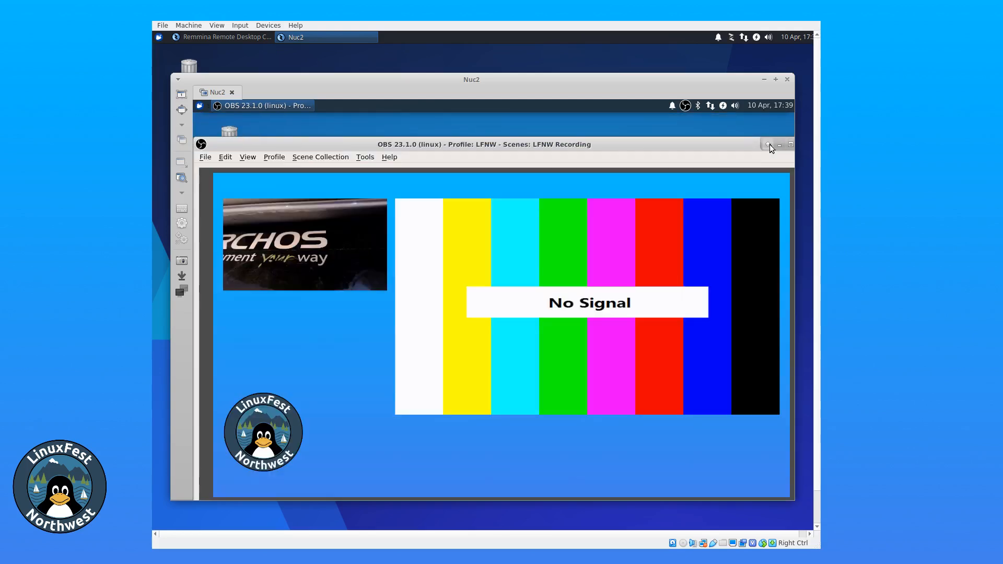
left_click(768, 144)
left_click(768, 144)
Reposition the OBS window within the Nuc2 desktop until its window controls are reachable, and close OBS
left_click_drag(743, 148, 743, 124)
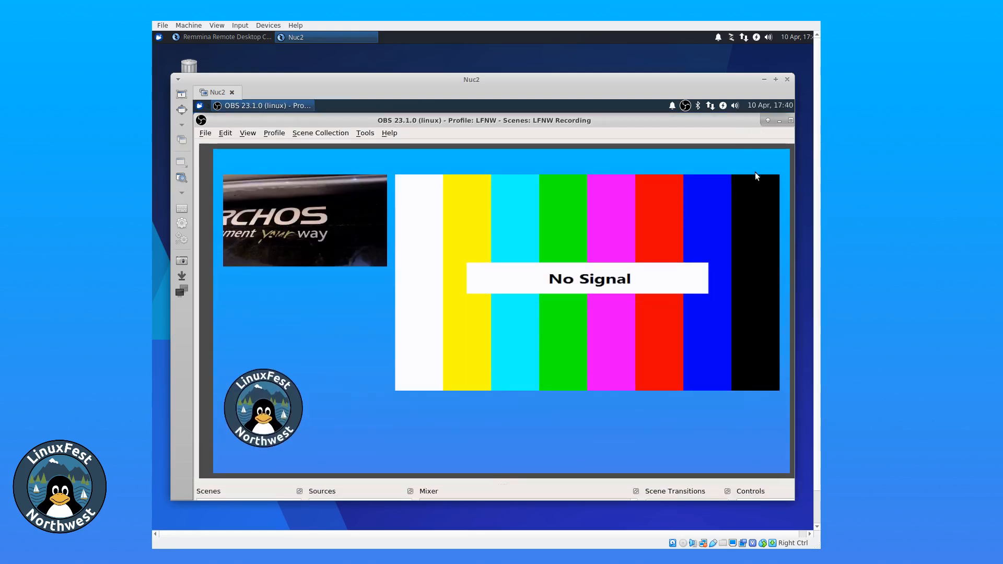
left_click(759, 221)
left_click(642, 165)
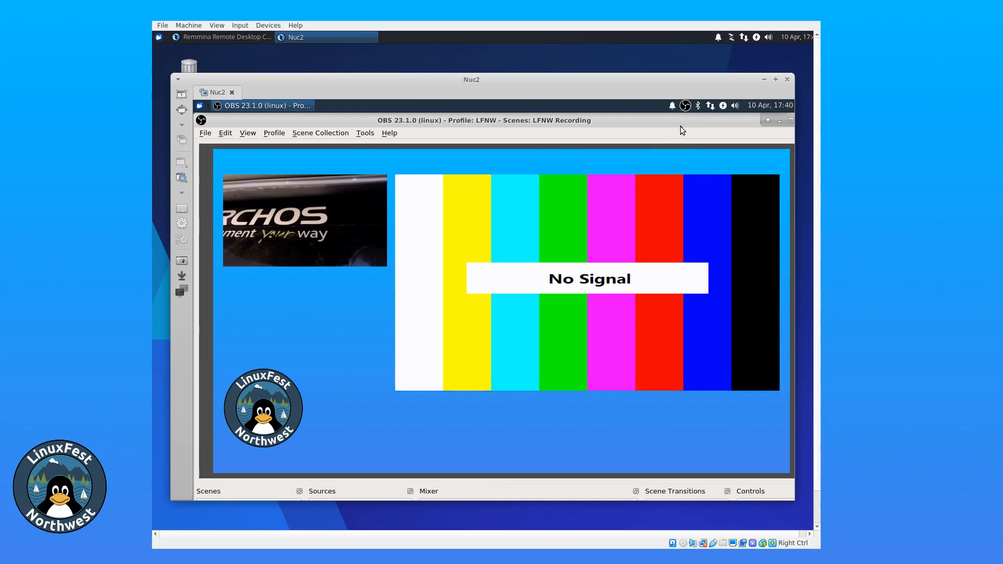
mouse_move(680, 126)
left_mouse_down()
mouse_move(664, 127)
mouse_move(664, 138)
left_mouse_up()
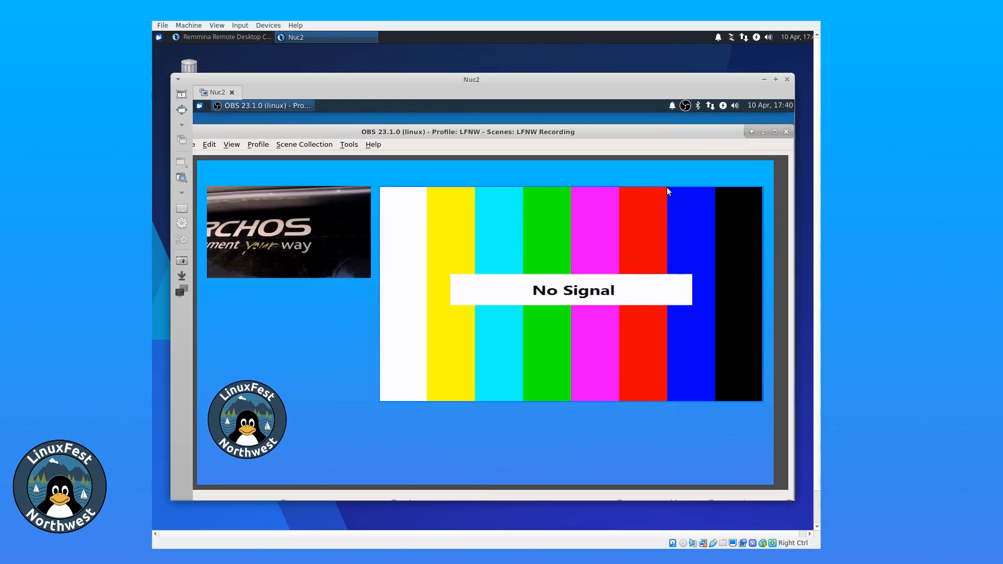
left_click(787, 134)
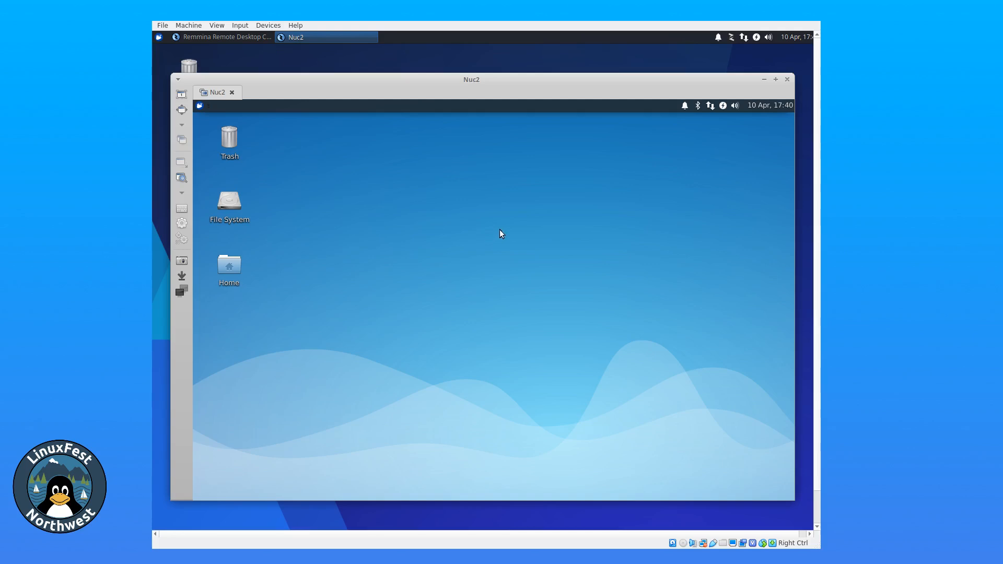
Relaunch OBS Studio on the Nuc2 desktop from the recently used applications
left_click(201, 108)
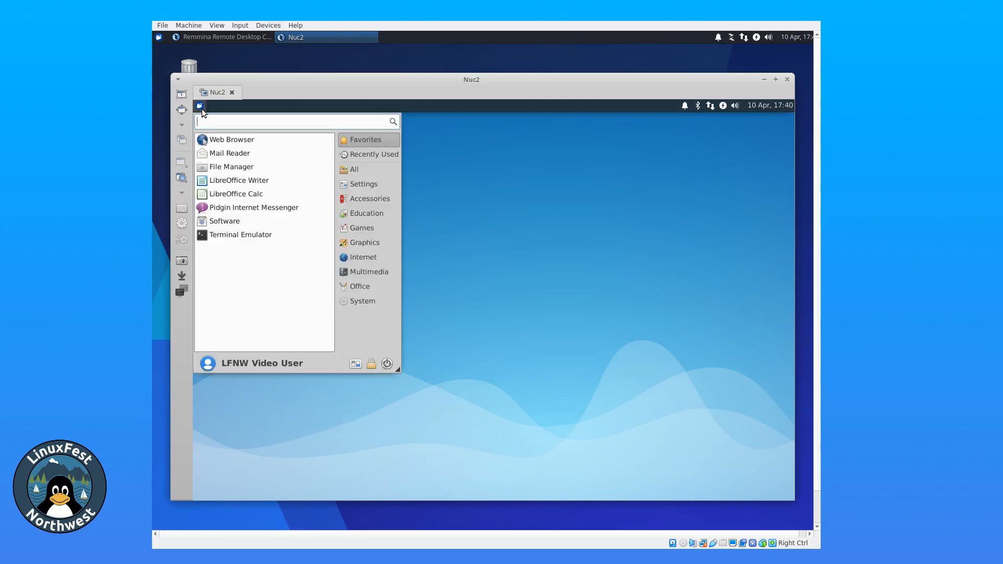
left_click(389, 156)
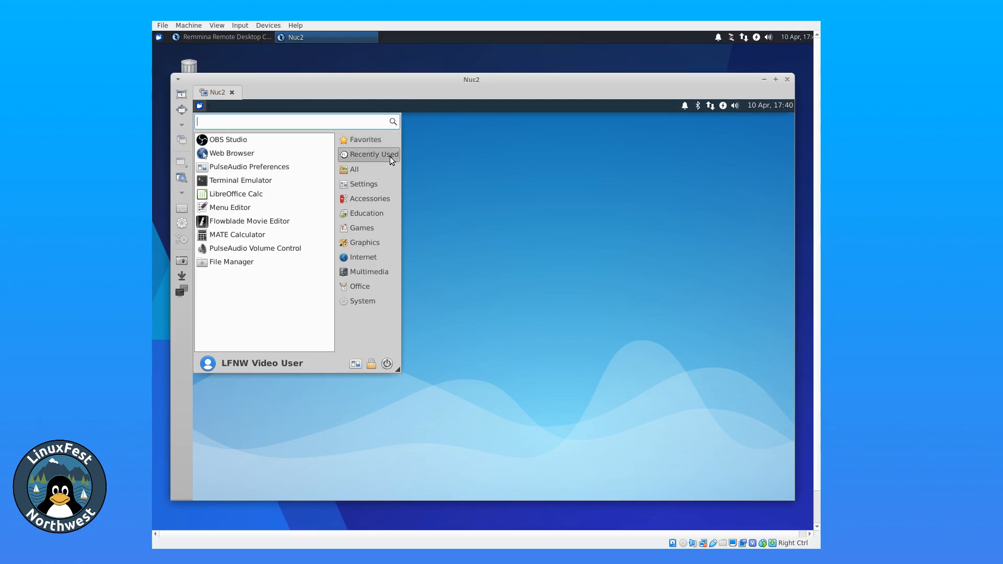
left_click(270, 142)
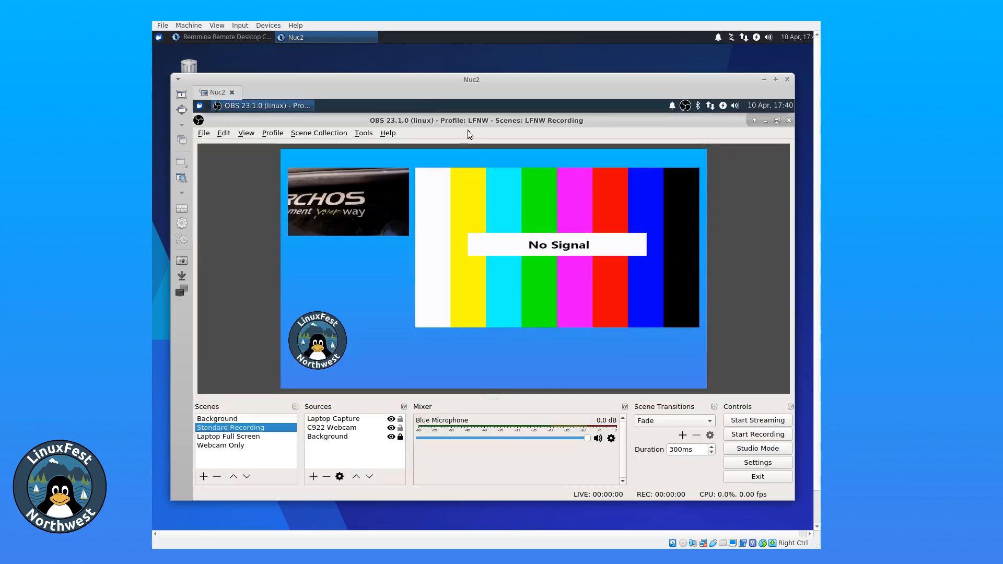
Uncover the Remmina connection list and connect to Nuc3, entering the account password
left_click_drag(479, 80, 477, 190)
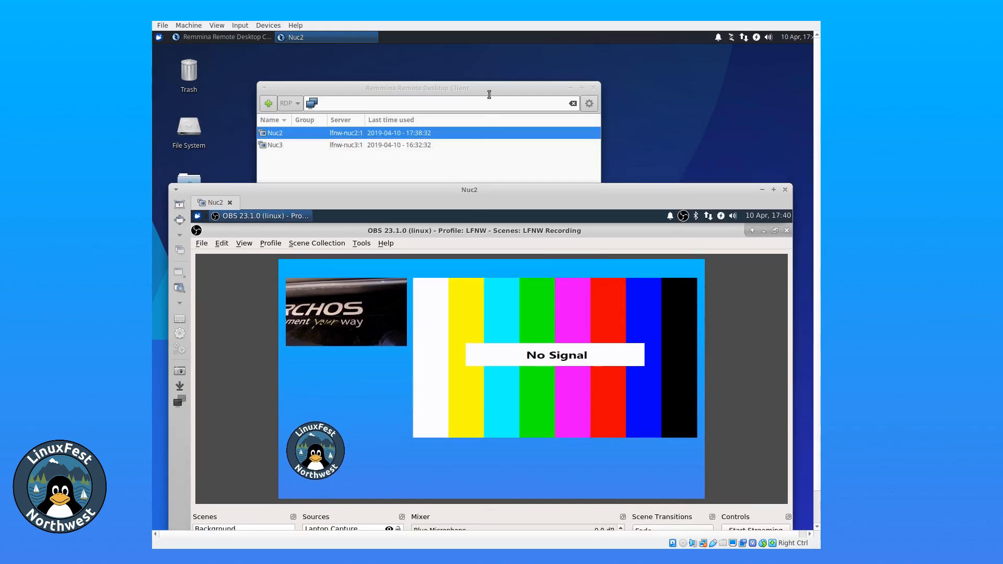
left_click(488, 89)
left_click(288, 145)
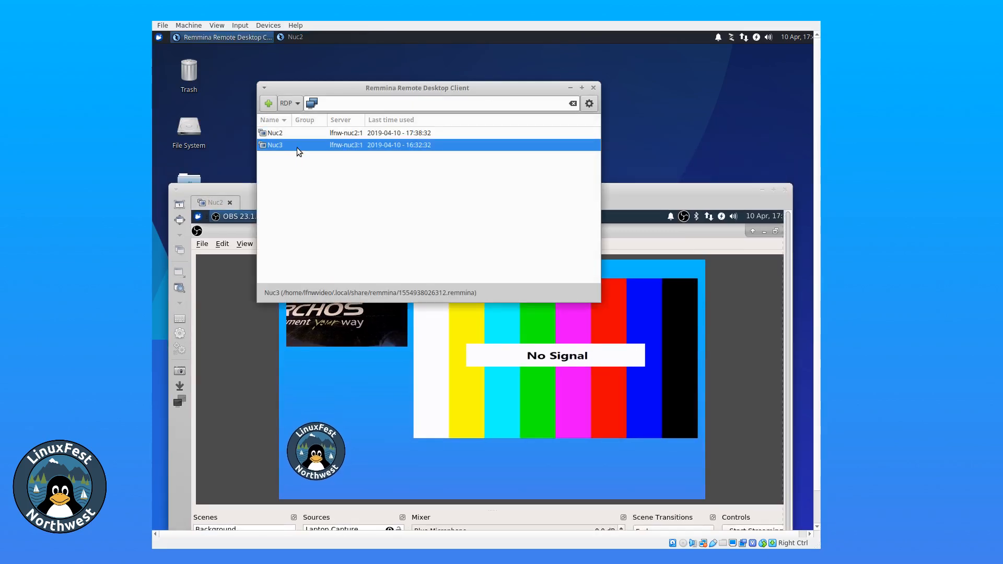
right_click(295, 146)
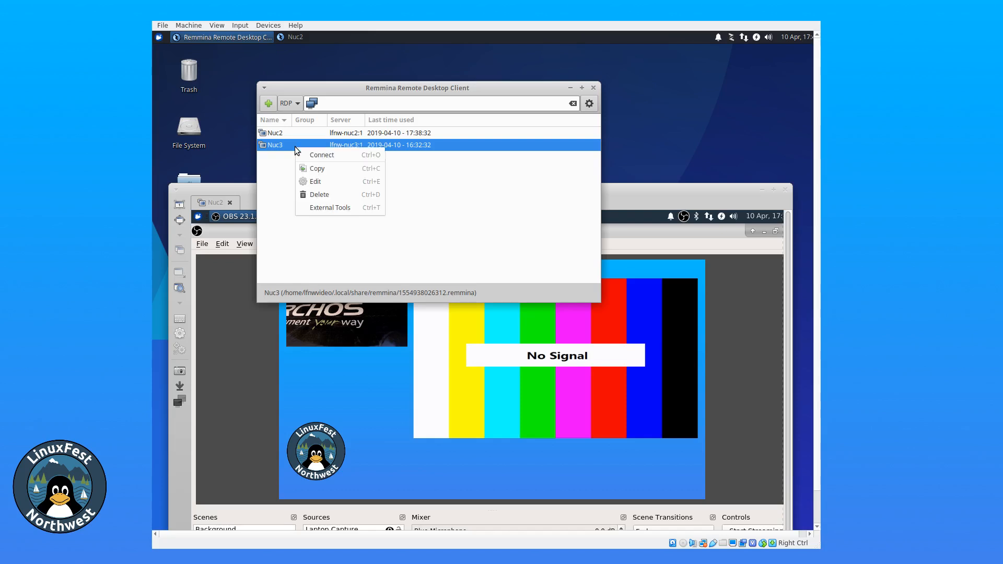
left_click(310, 151)
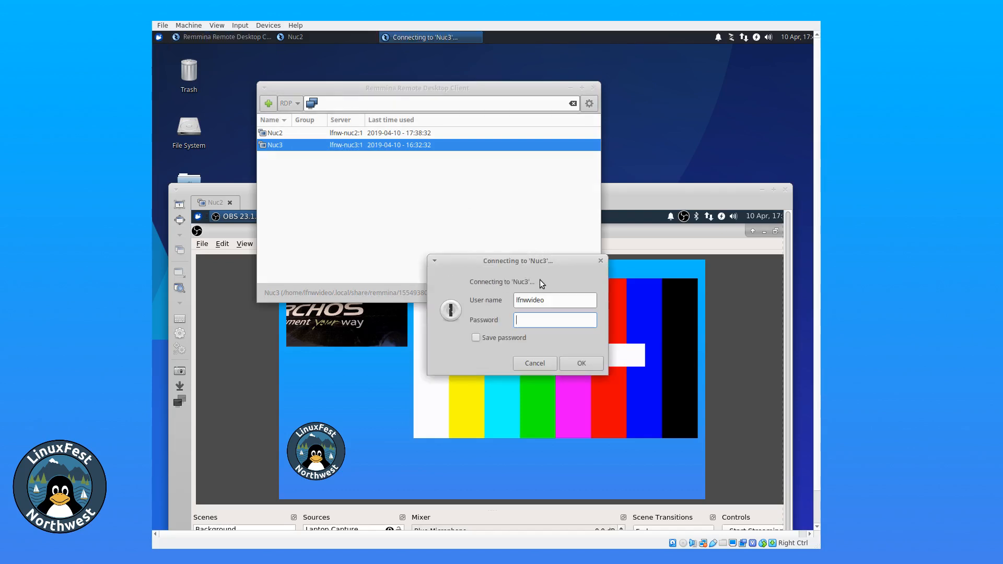
type("••••••••")
key("Caps_Lock")
type("••")
key("Return")
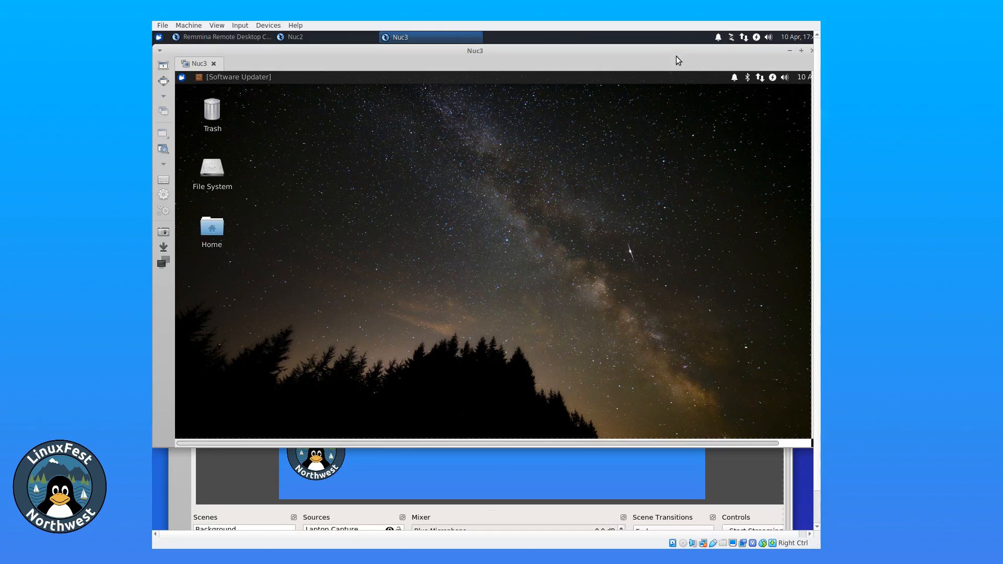
Offset the Nuc3 and Nuc2 remote windows so both stay reachable, and bring Nuc3 to the front
mouse_move(590, 56)
left_mouse_down()
mouse_move(598, 76)
mouse_move(604, 63)
left_mouse_up()
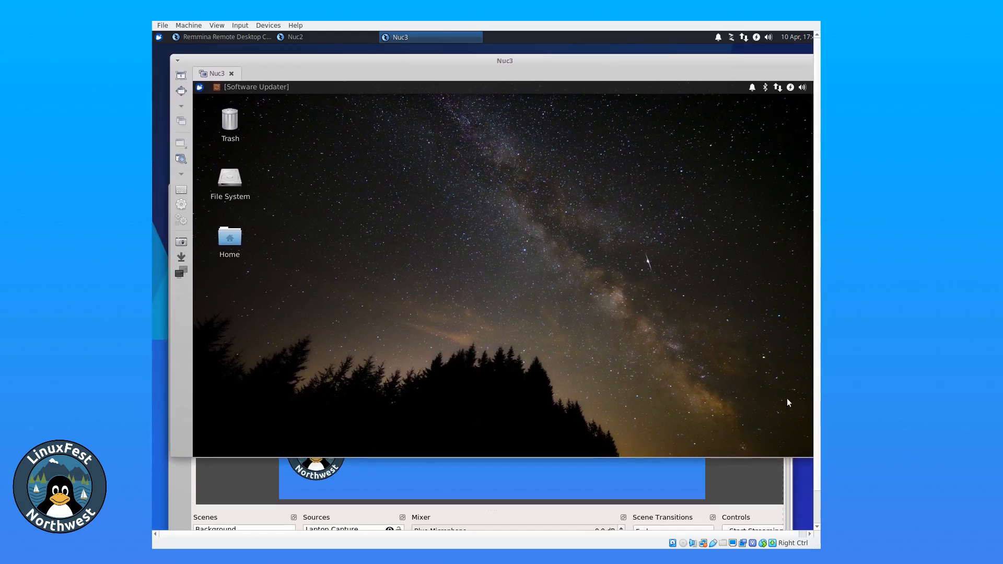
left_click(758, 462)
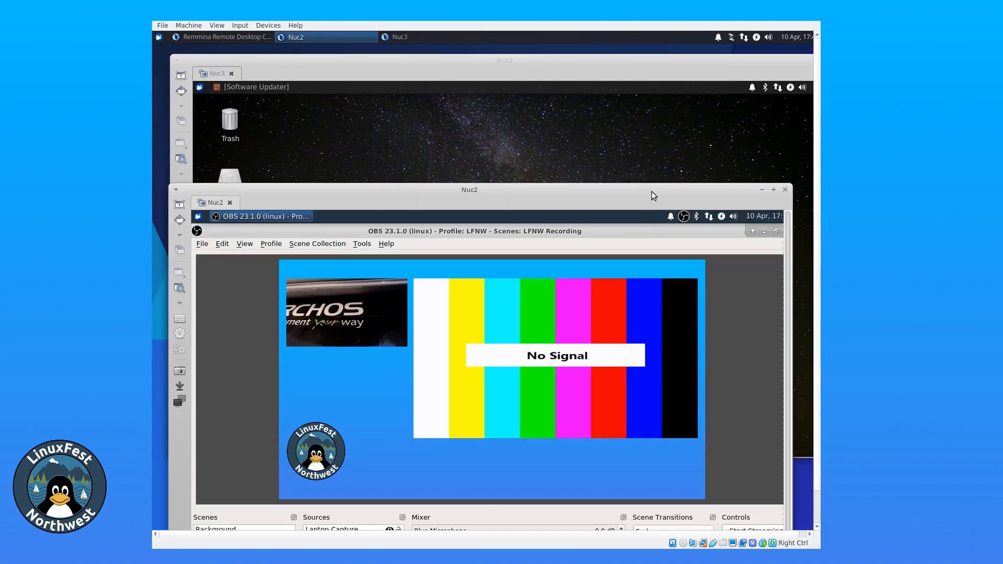
mouse_move(651, 192)
left_mouse_down()
mouse_move(643, 182)
mouse_move(657, 180)
left_mouse_up()
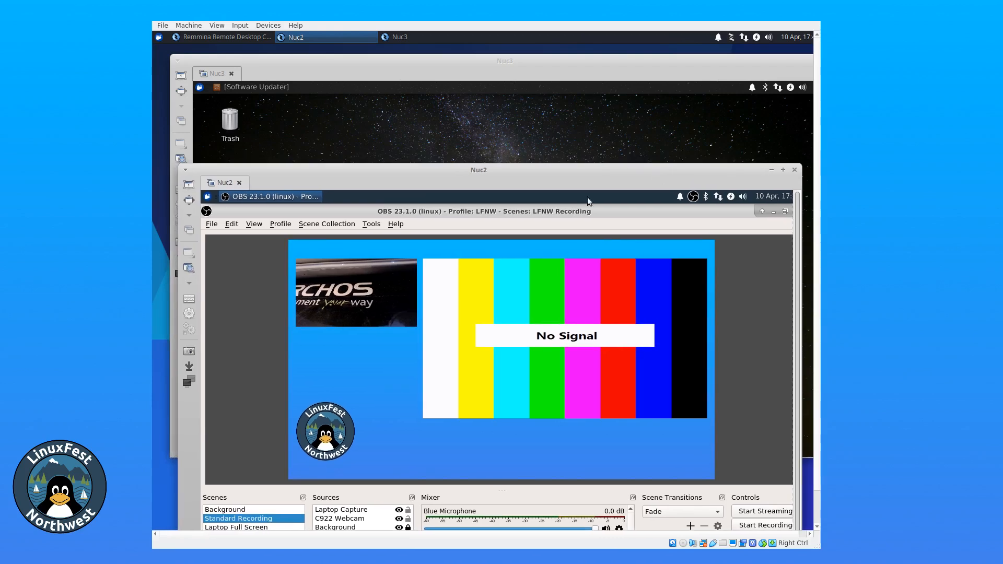
left_click(551, 57)
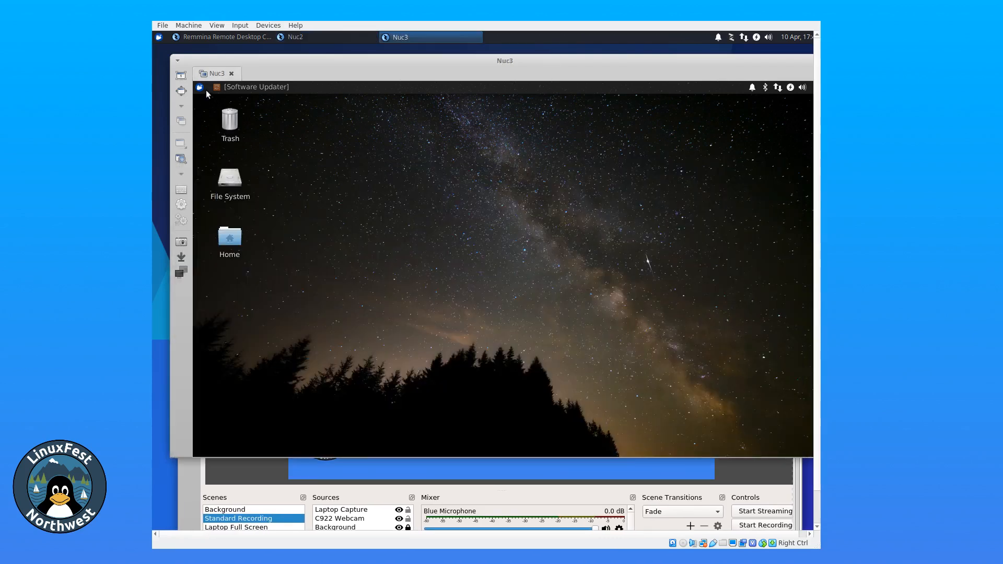
Launch OBS Studio on the Nuc3 desktop from the recently used applications
left_click(204, 89)
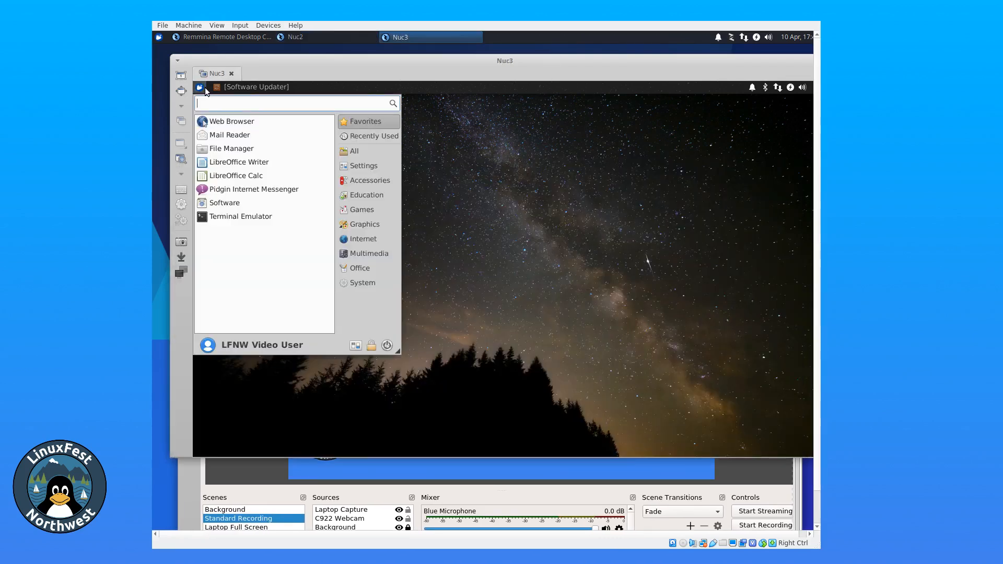
left_click(353, 136)
left_click(230, 123)
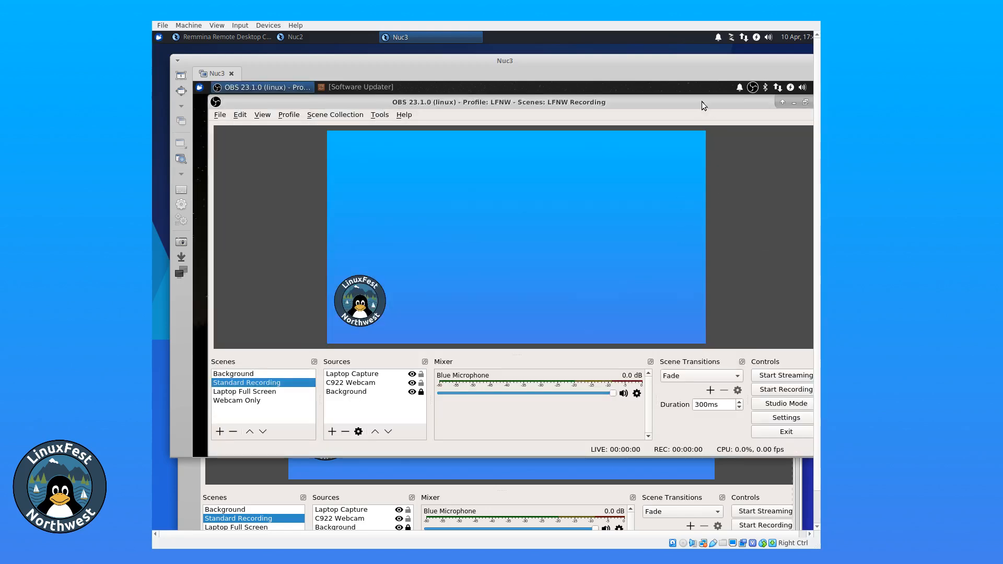
Stagger the Nuc2 and Nuc3 windows so both OBS previews can be reached, switching between them and ending on Nuc3
left_click_drag(378, 59, 470, 73)
left_click(228, 170)
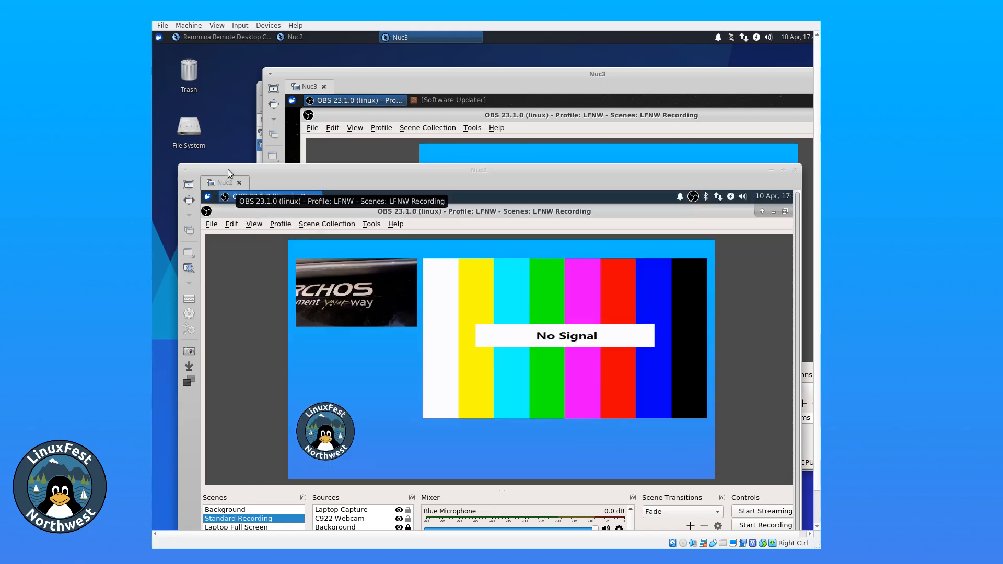
left_click_drag(477, 173, 452, 234)
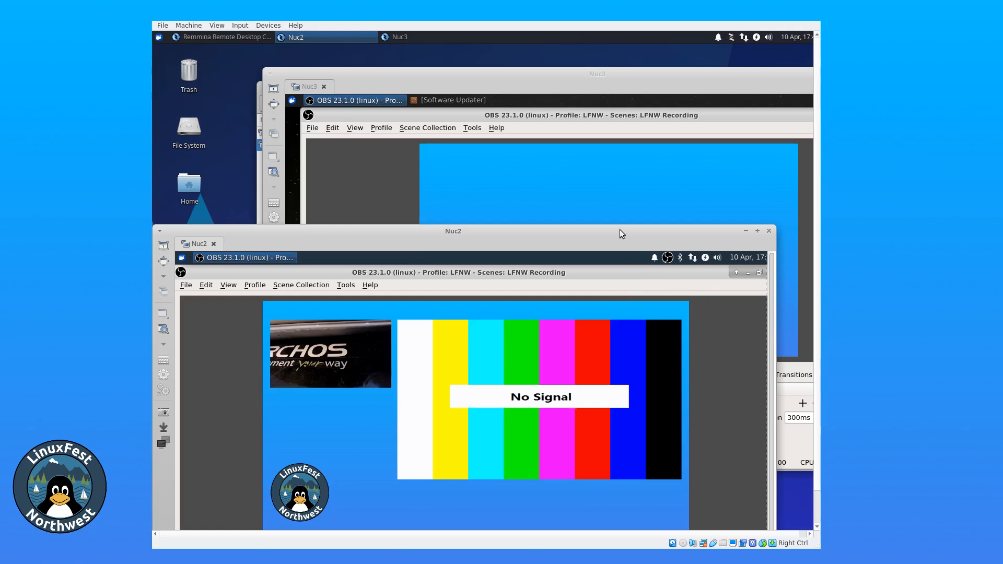
left_click_drag(620, 234, 641, 172)
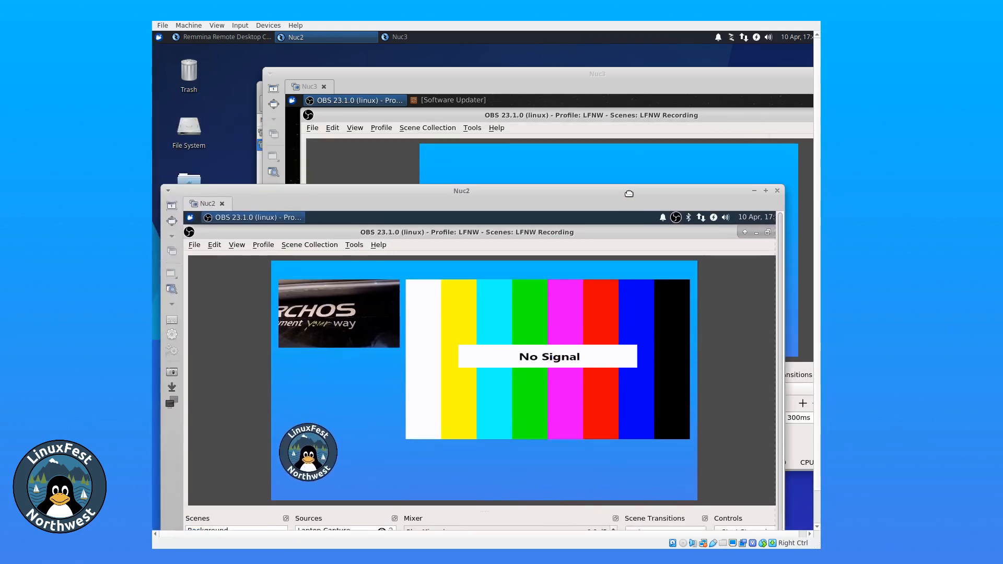
left_click(634, 73)
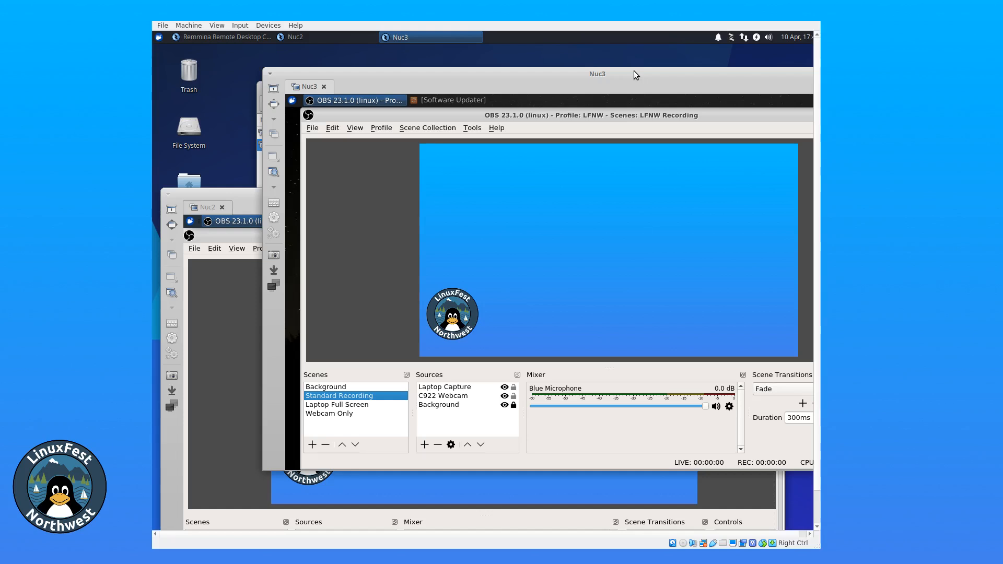
left_click_drag(634, 70, 619, 61)
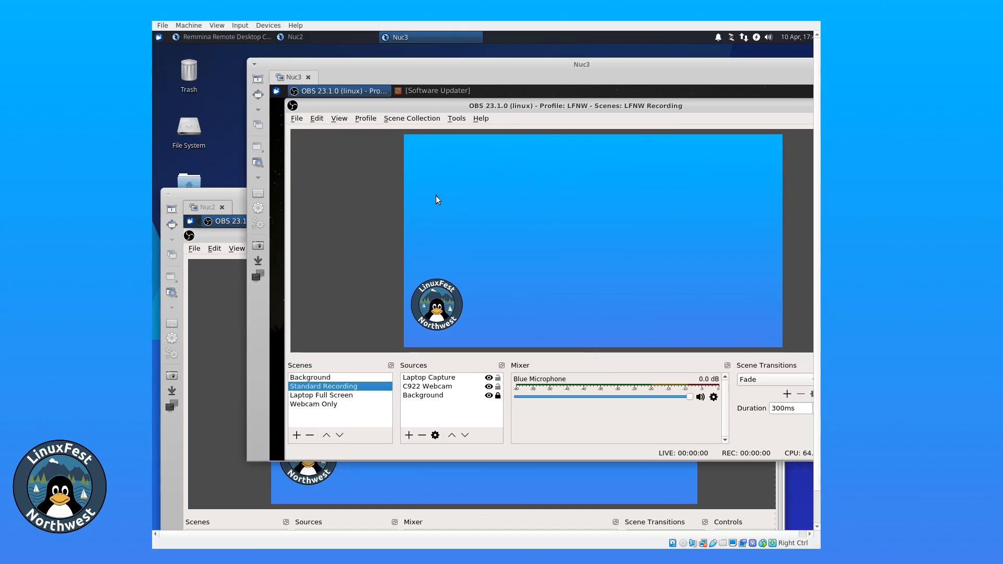
Move the Nuc3 window partly off the screen edge and back until its whole OBS window is accessible
left_click_drag(602, 65, 649, 78)
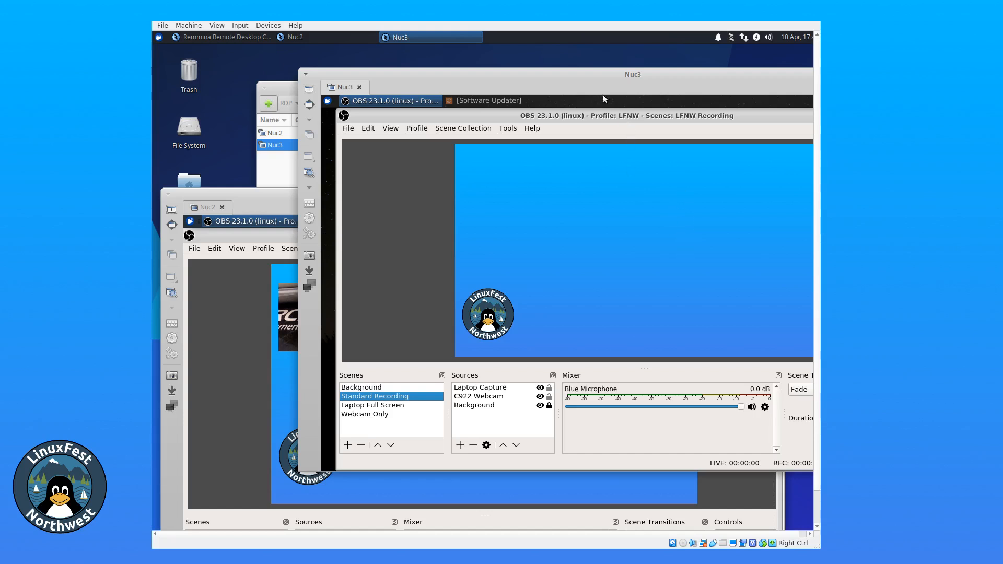
left_click_drag(560, 78, 809, 58)
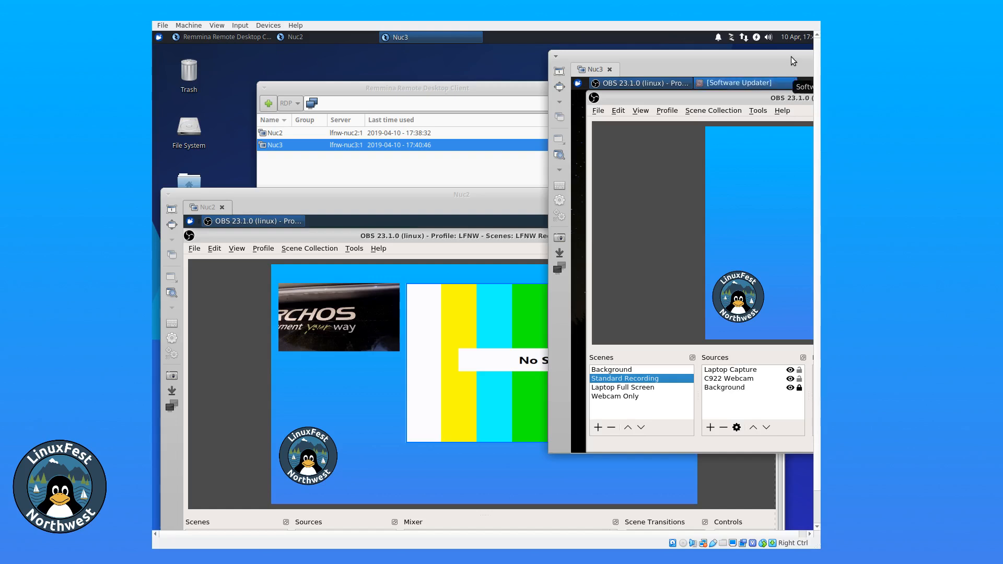
left_click_drag(791, 56, 412, 75)
left_click_drag(703, 29, 599, 51)
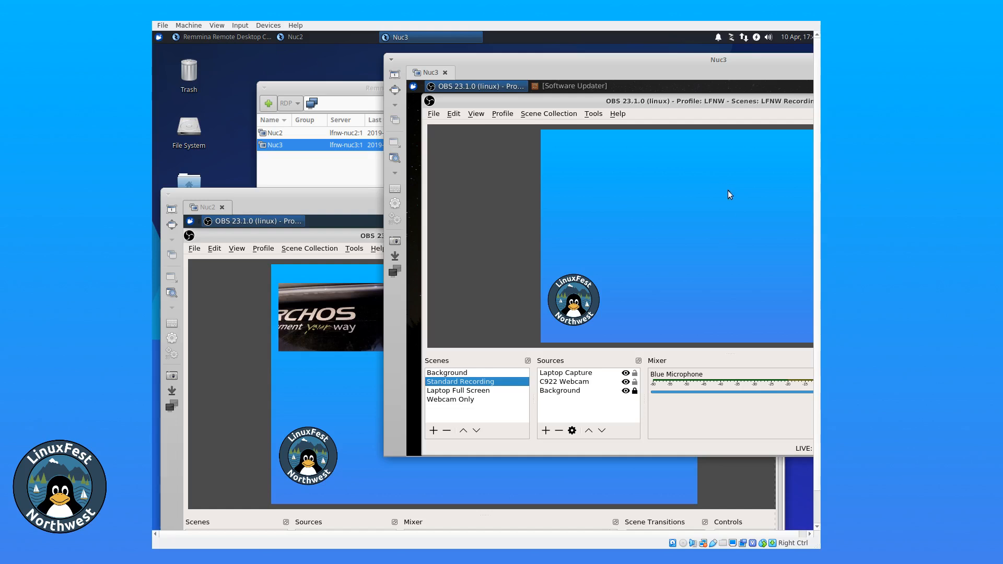
left_click_drag(748, 61, 517, 61)
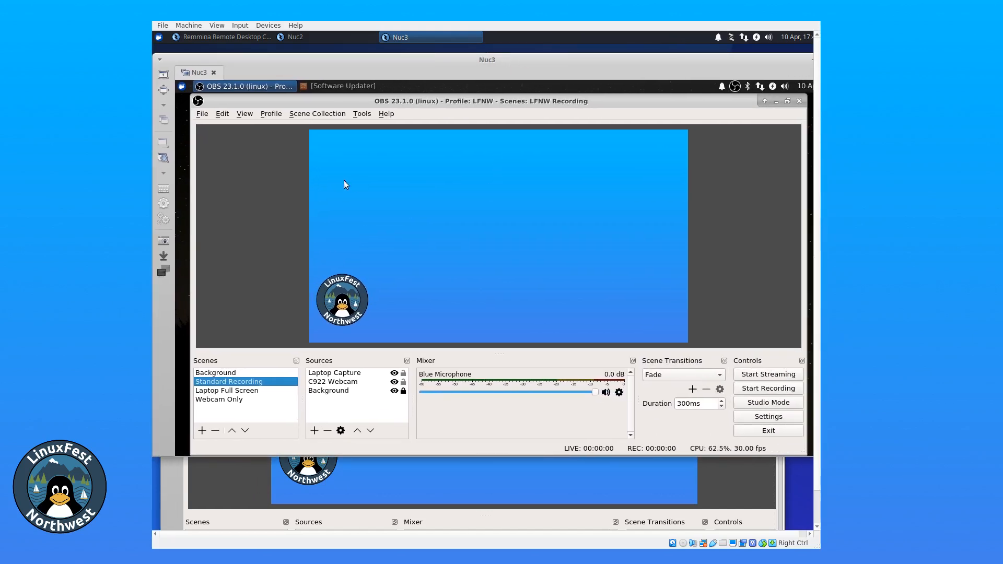
Exit OBS on Nuc3 and disconnect the Nuc3 remote session
left_click(203, 114)
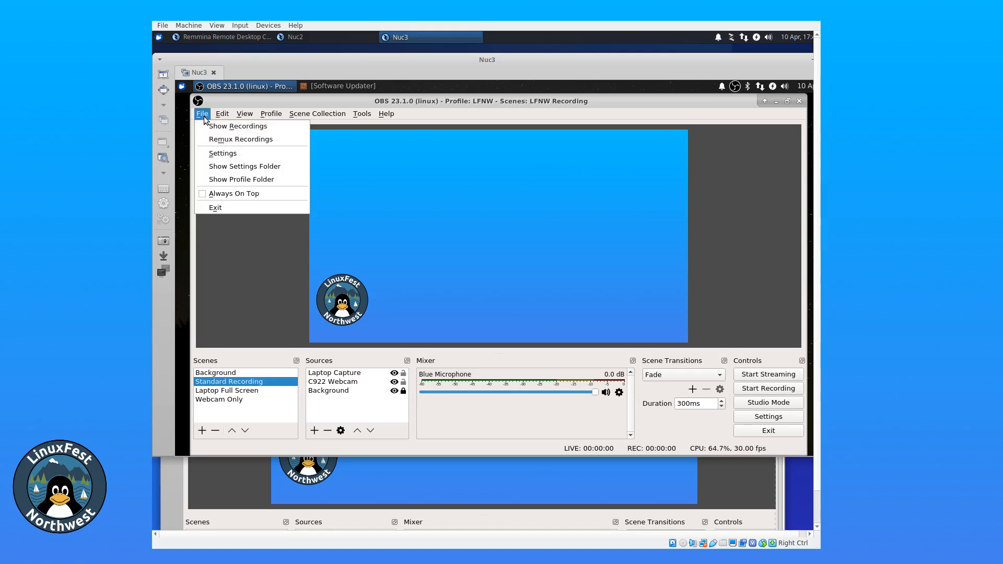
left_click(228, 211)
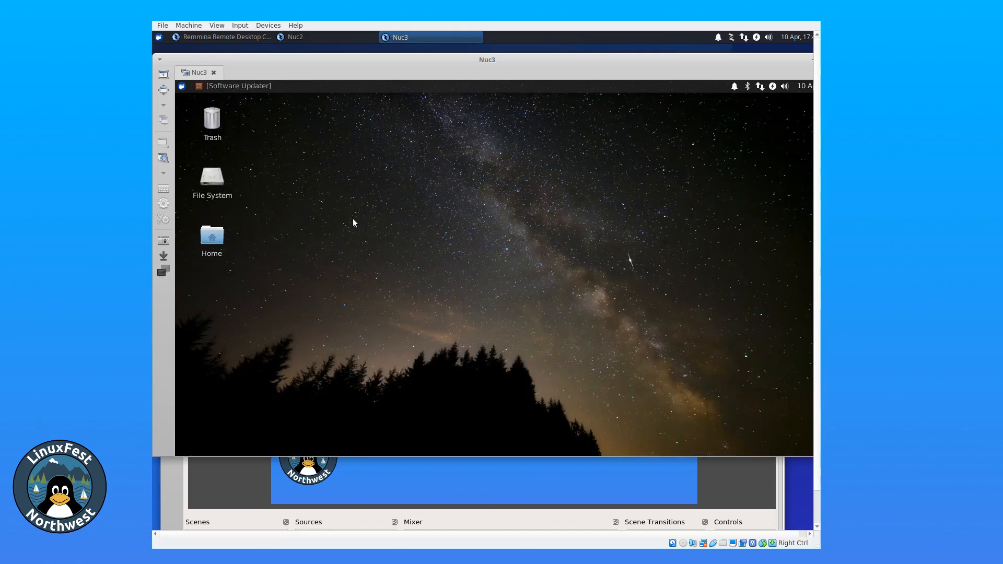
left_click_drag(478, 71, 519, 75)
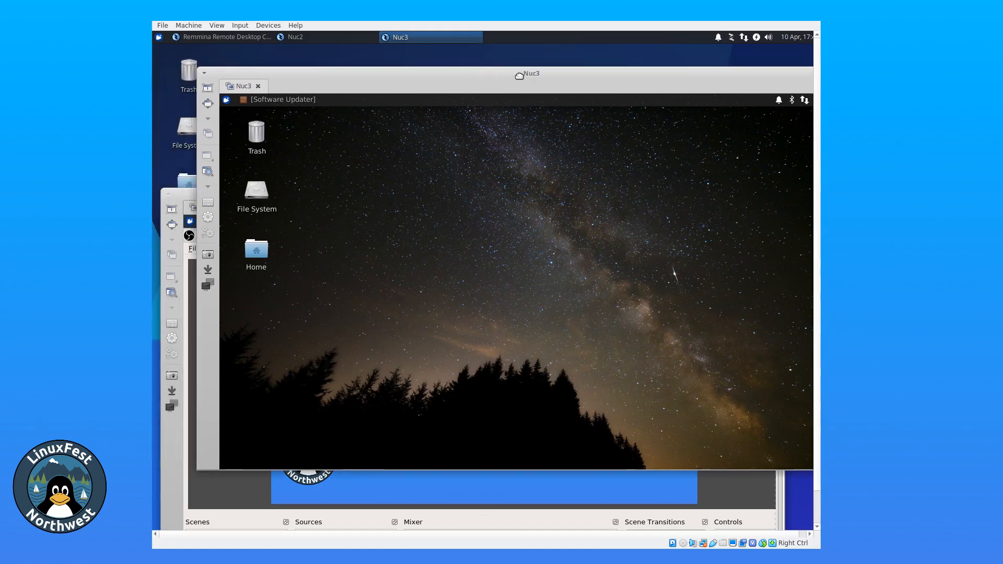
left_click(208, 285)
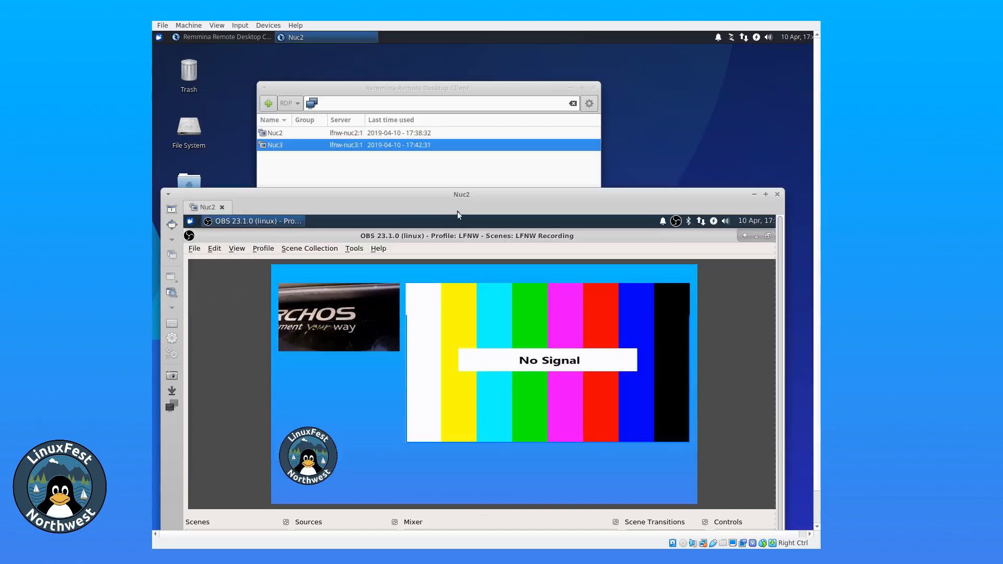
Move the Nuc2 window up and exit OBS on the Nuc2 desktop
left_click_drag(513, 188, 511, 96)
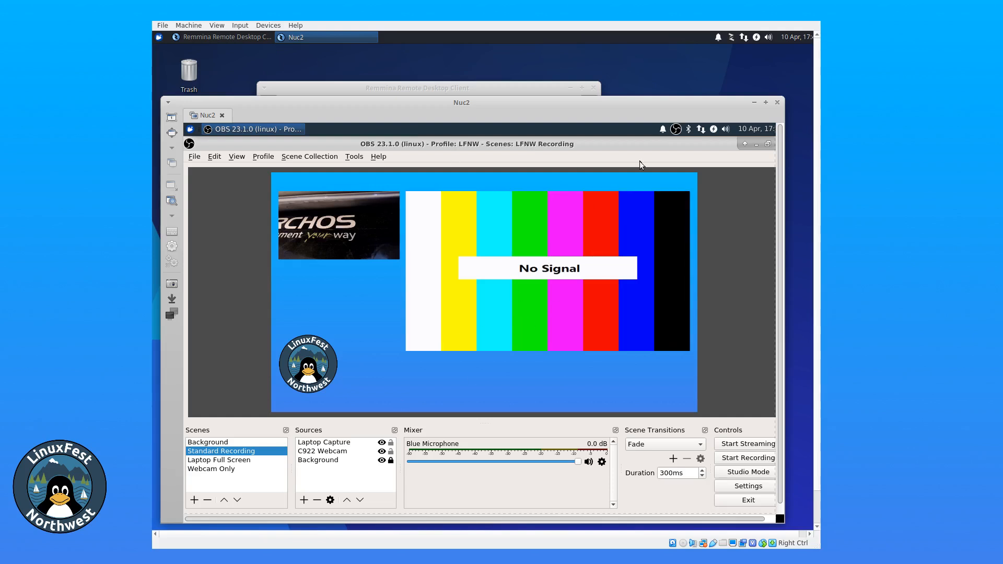
left_click(194, 157)
left_click(207, 251)
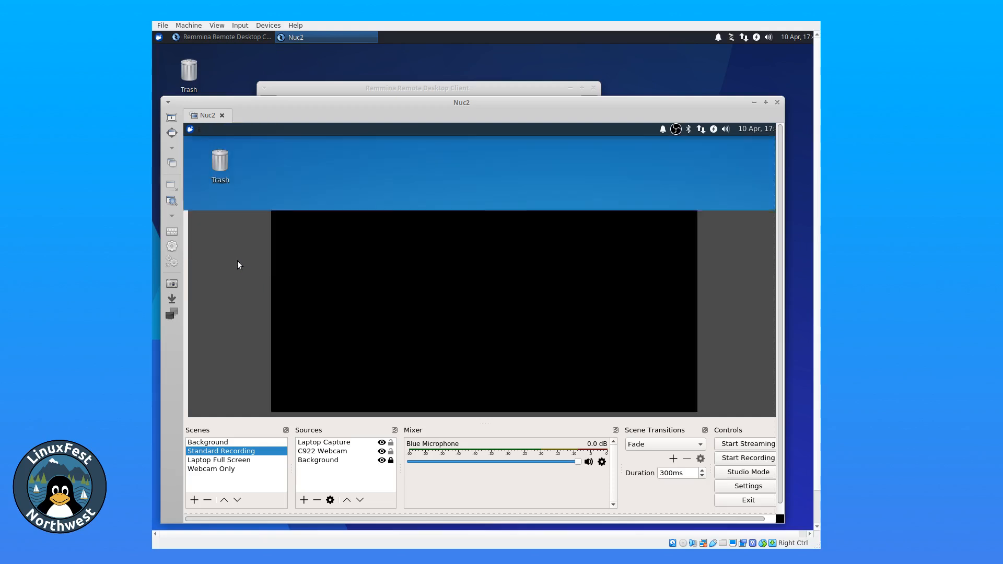
Reposition the Nuc2 window and open the Videos folder from the Home folder on its desktop
left_click_drag(554, 107, 620, 142)
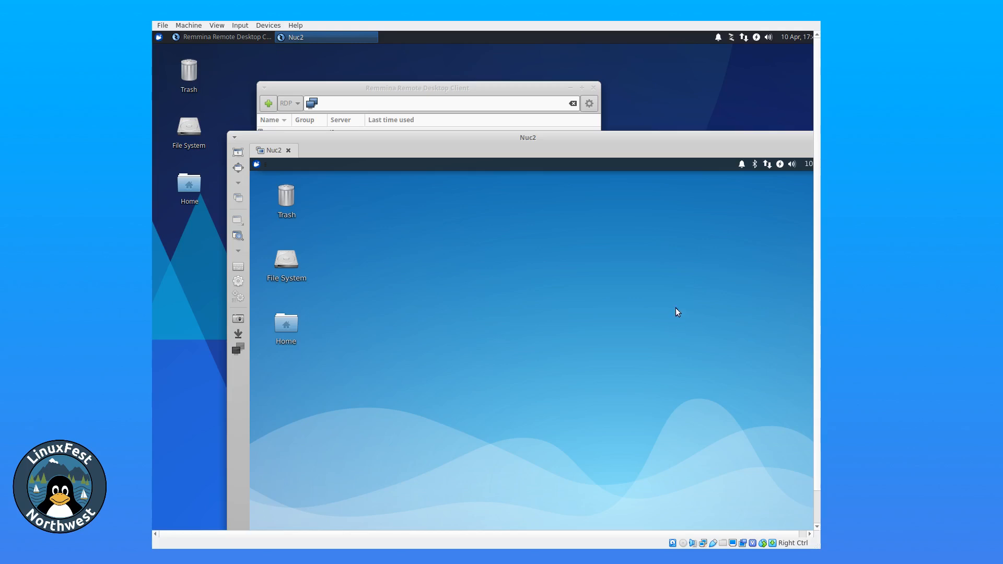
left_click_drag(644, 138, 637, 113)
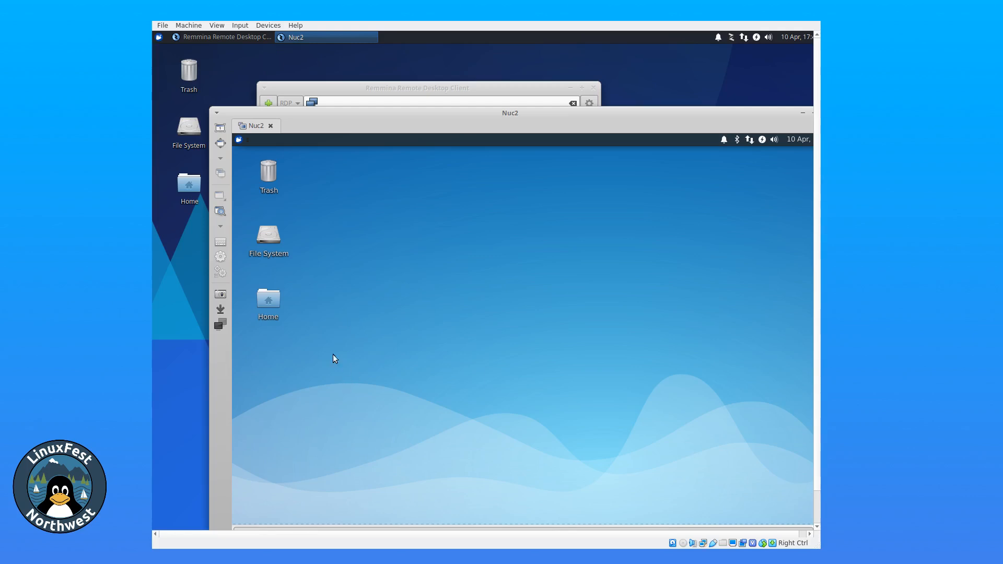
double_click(274, 302)
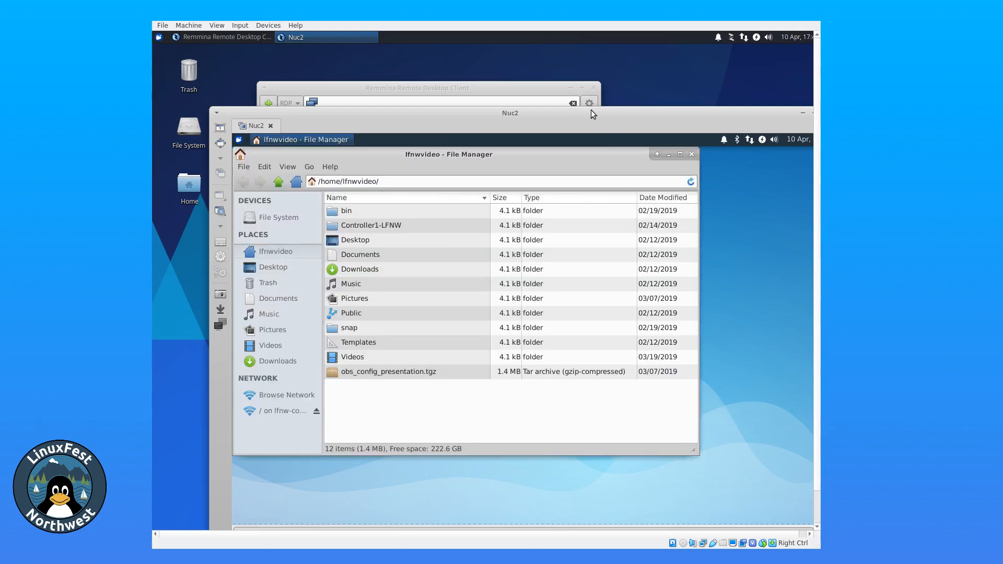
left_click_drag(591, 110, 567, 87)
left_click_drag(467, 134, 500, 151)
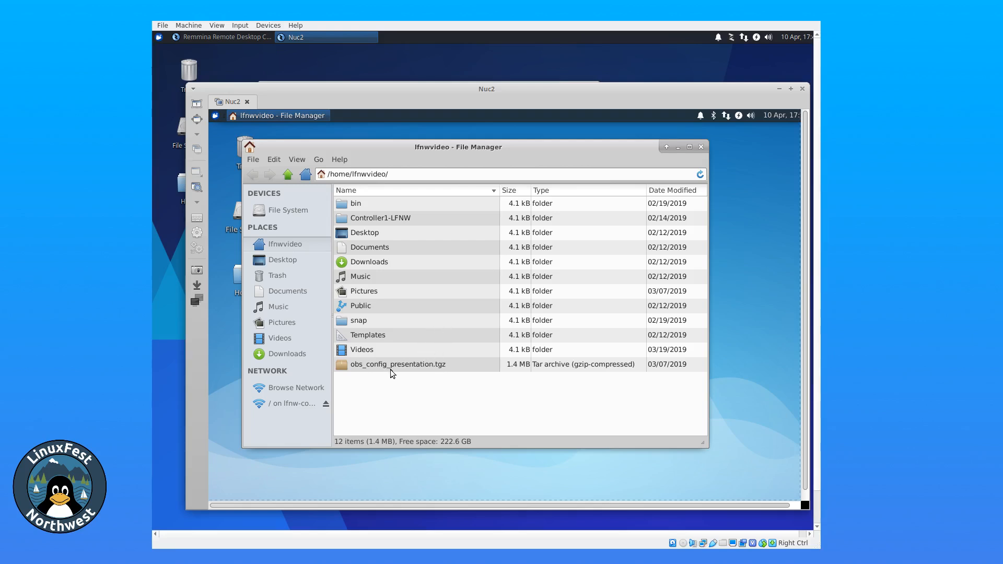
double_click(344, 355)
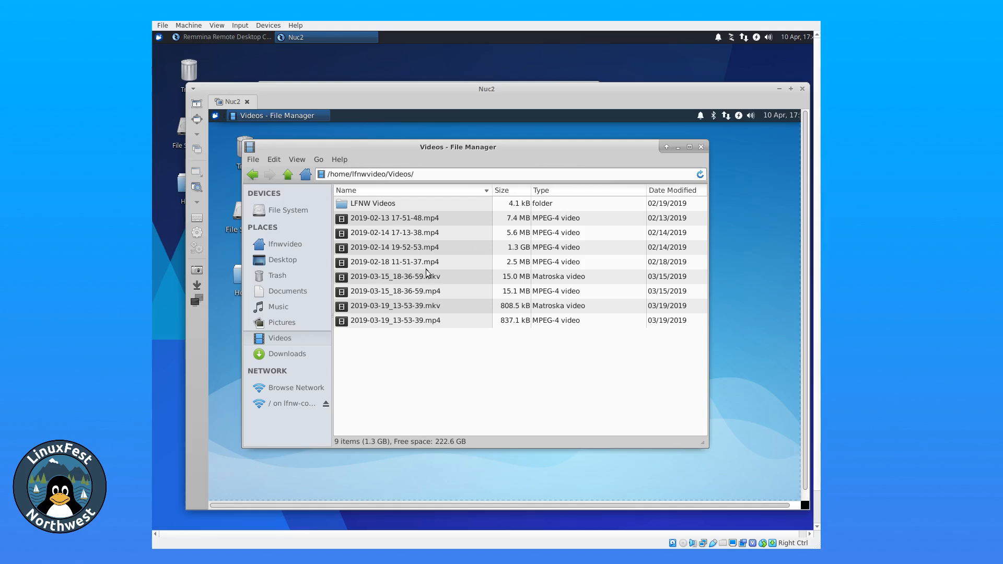
Open a second file manager tab for the Videos folder and switch between the two tabs
left_click(252, 160)
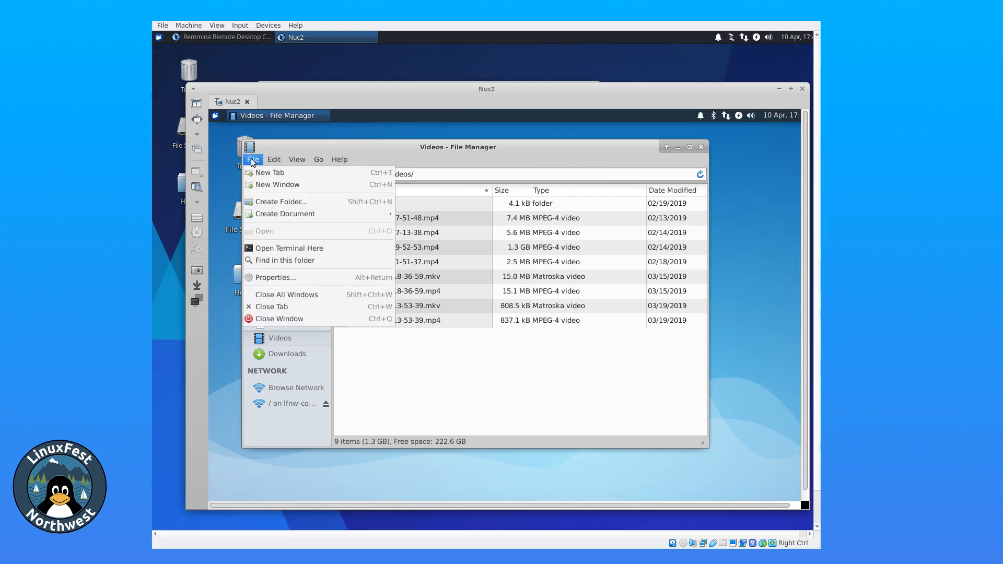
left_click(266, 174)
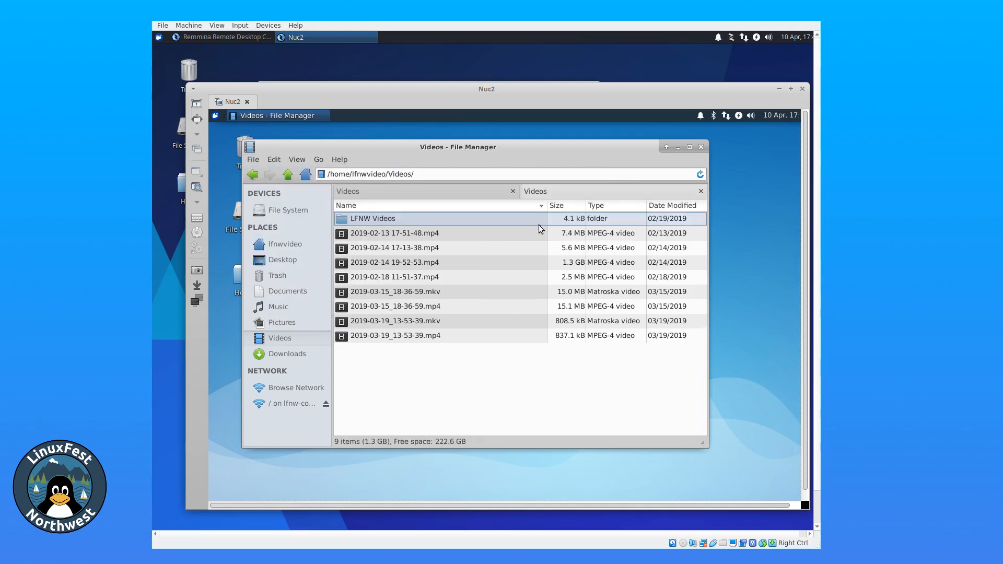
left_click(563, 189)
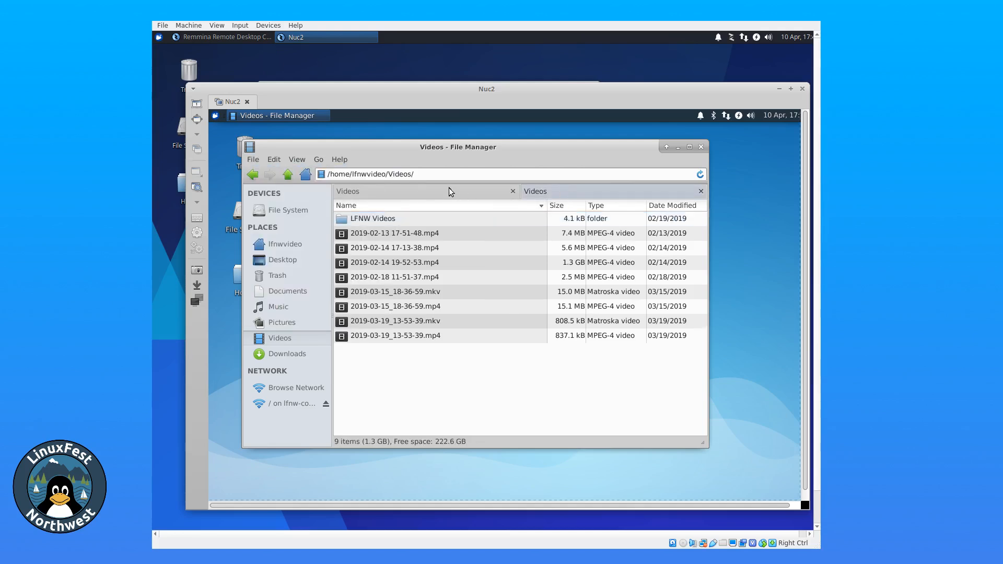
left_click(449, 187)
left_click(578, 191)
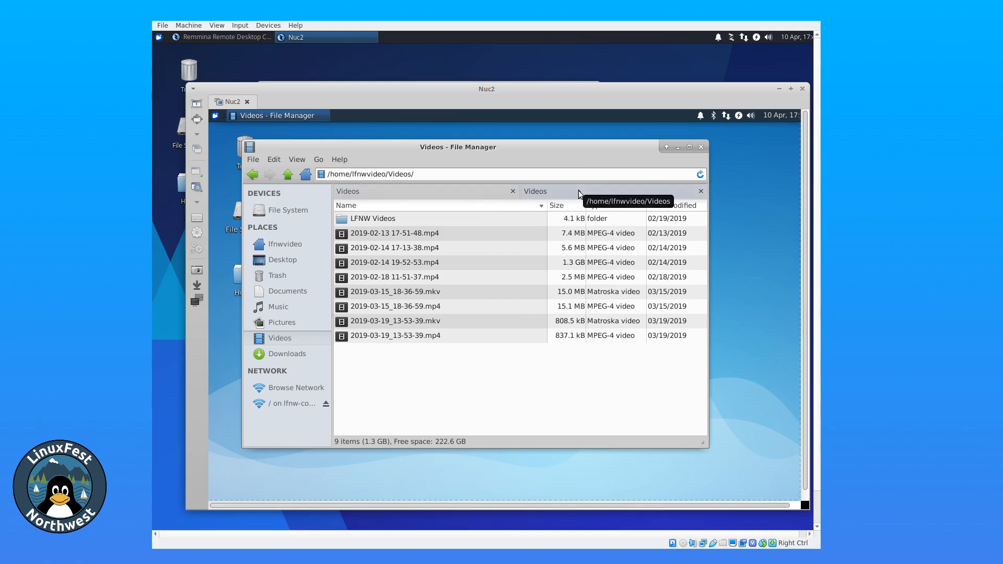
Point the second file manager tab on Nuc2 to sftp://lfnw-controller1/home/lfnwvideo/
left_click(436, 187)
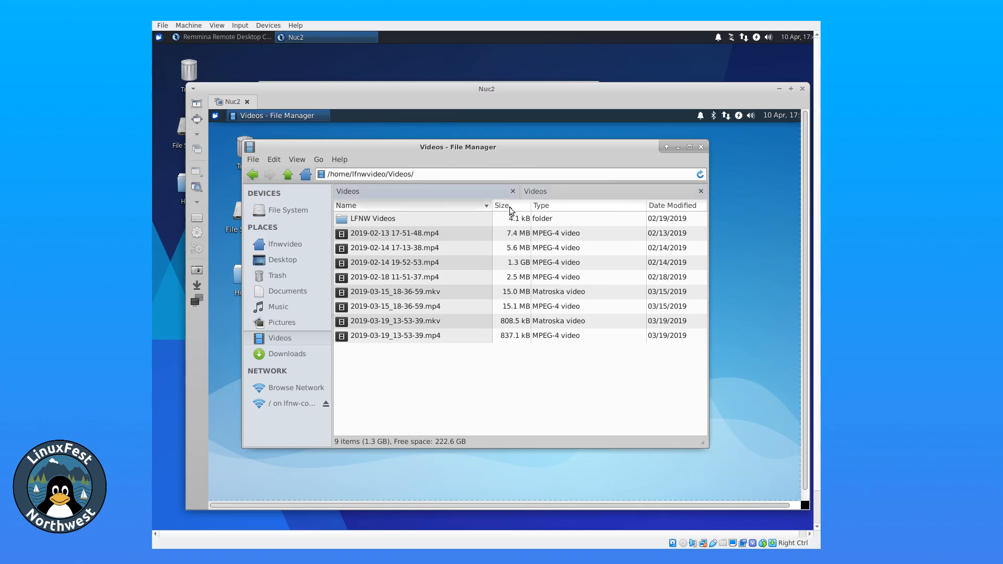
left_click(562, 193)
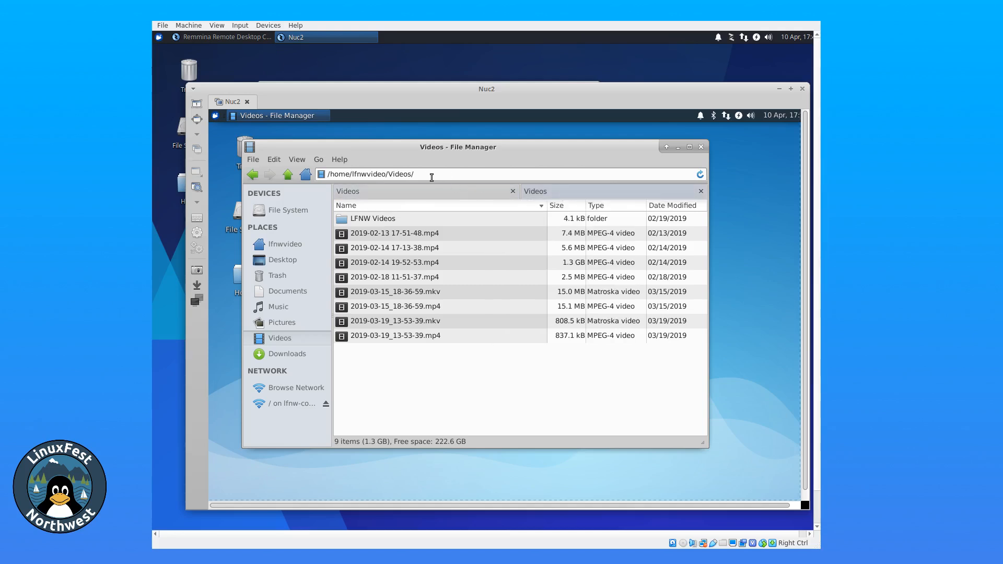
left_click_drag(431, 178, 326, 174)
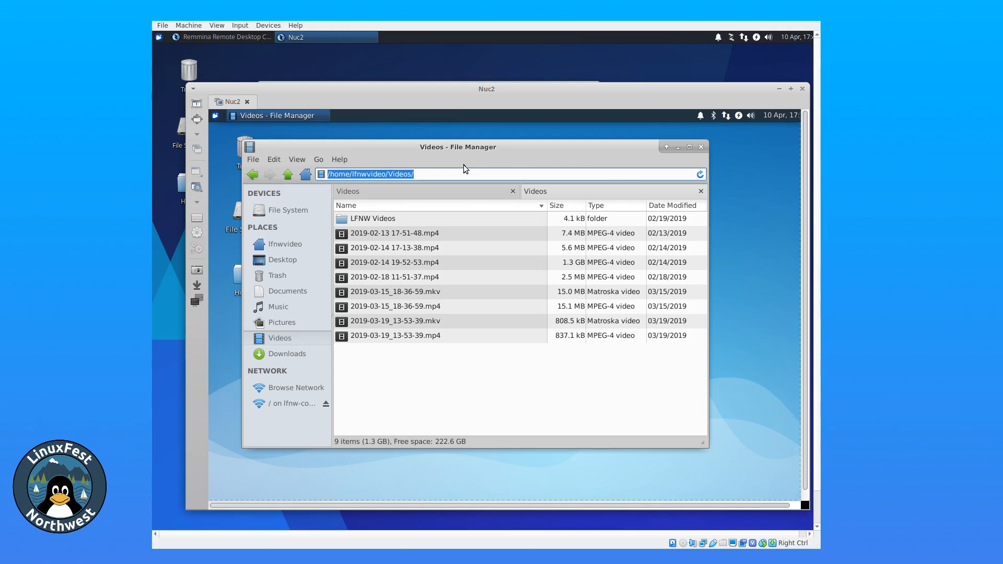
type("sftp")
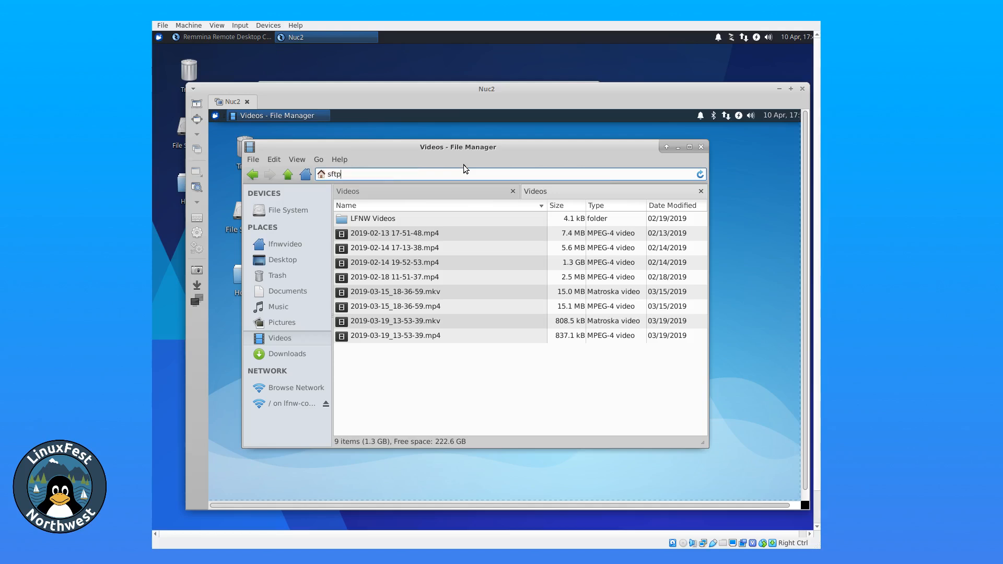
type("://")
type("lfnw-controller1")
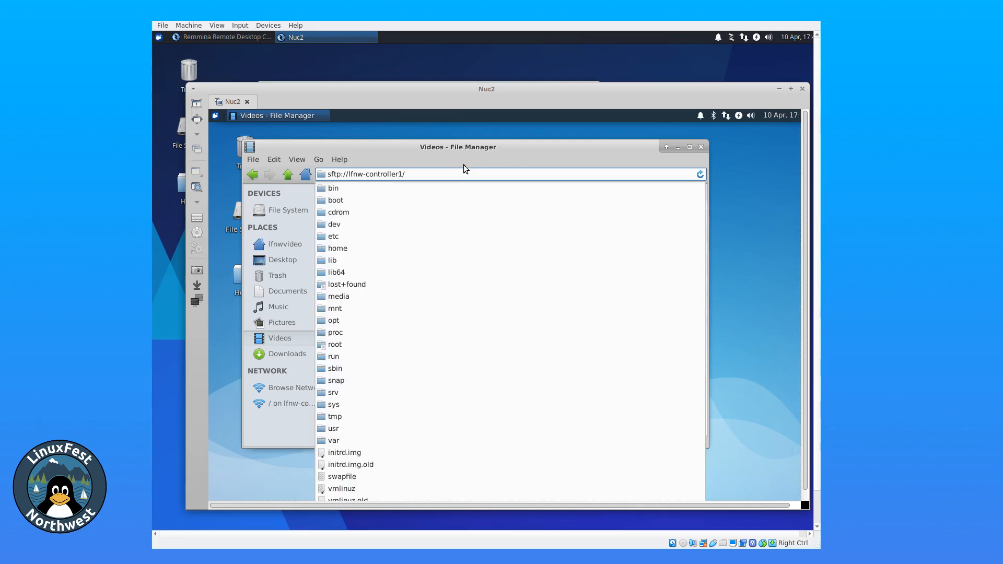
type("/home/")
key("Tab")
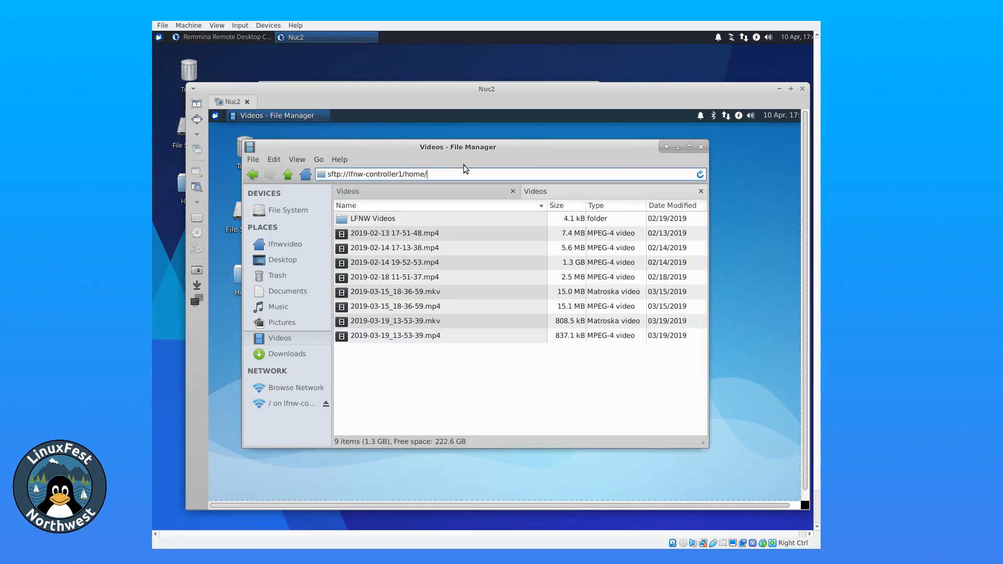
type("lfnwvideo/")
key("Tab")
key("Return")
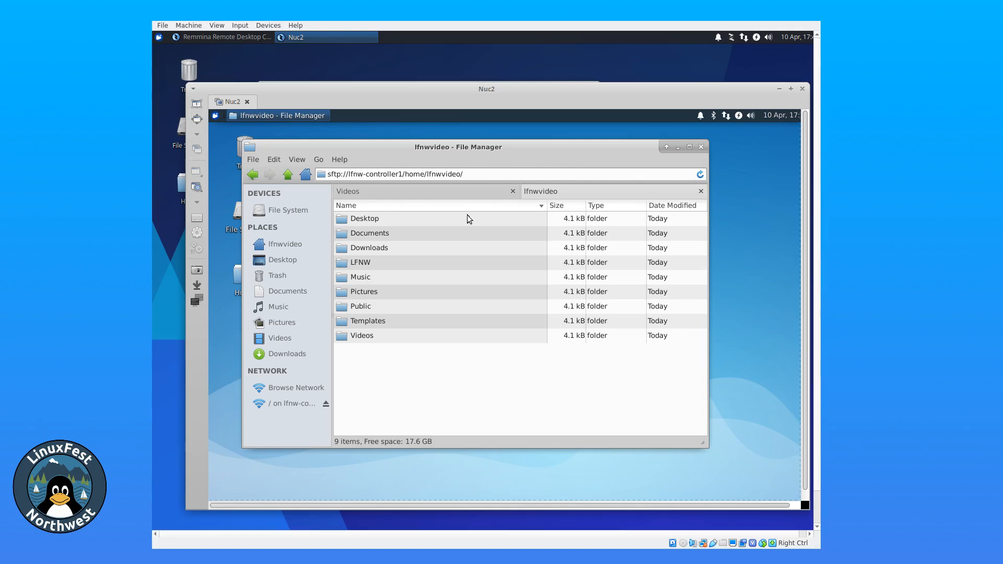
Open the raw_videos folder inside LFNW in the file manager tab connected to the controller
left_click(430, 190)
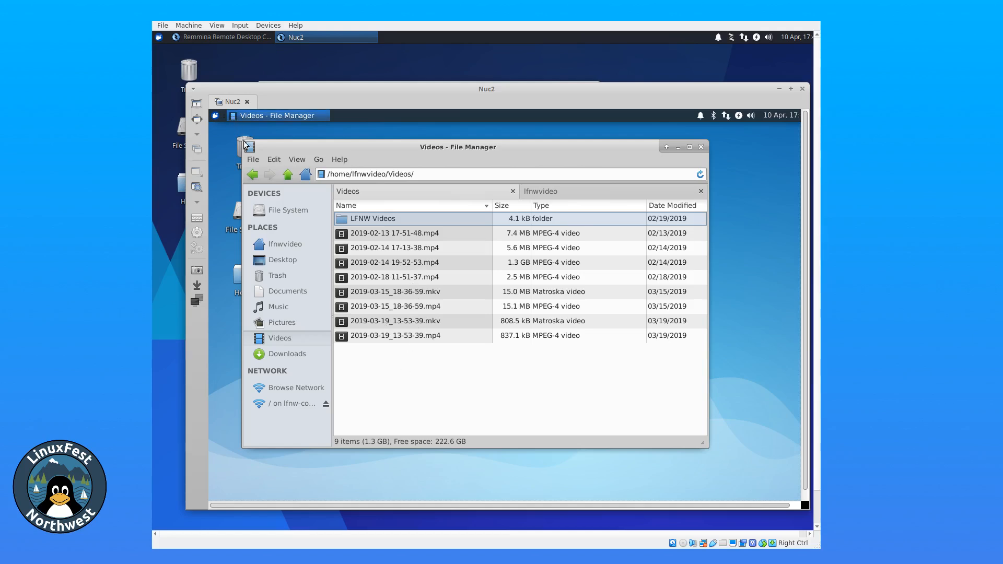
left_click(560, 189)
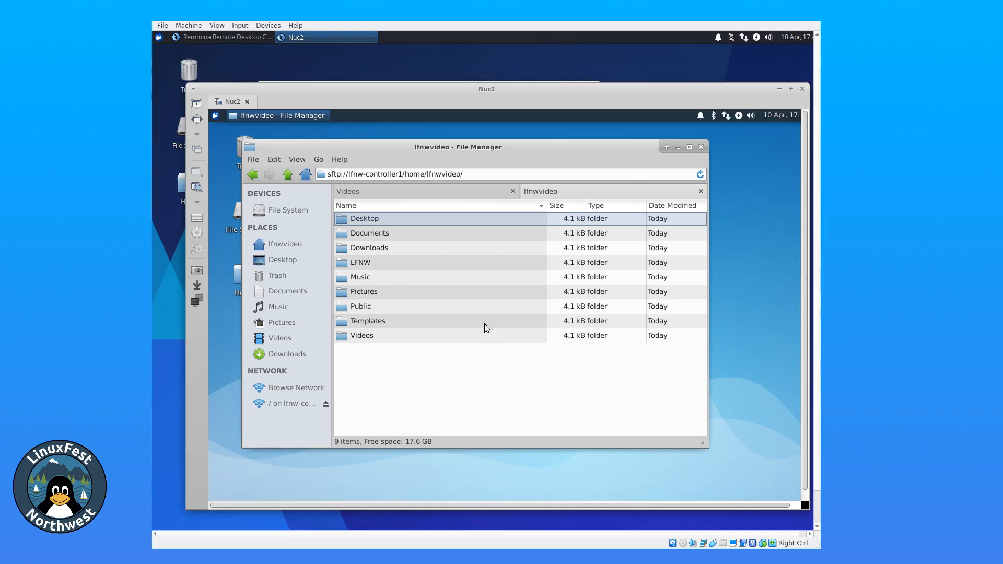
double_click(344, 266)
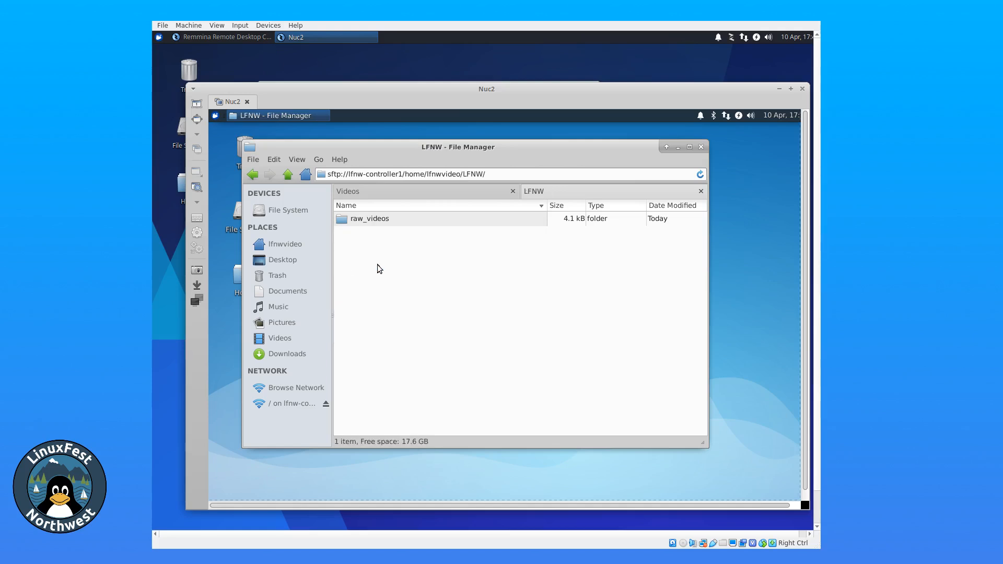
double_click(343, 221)
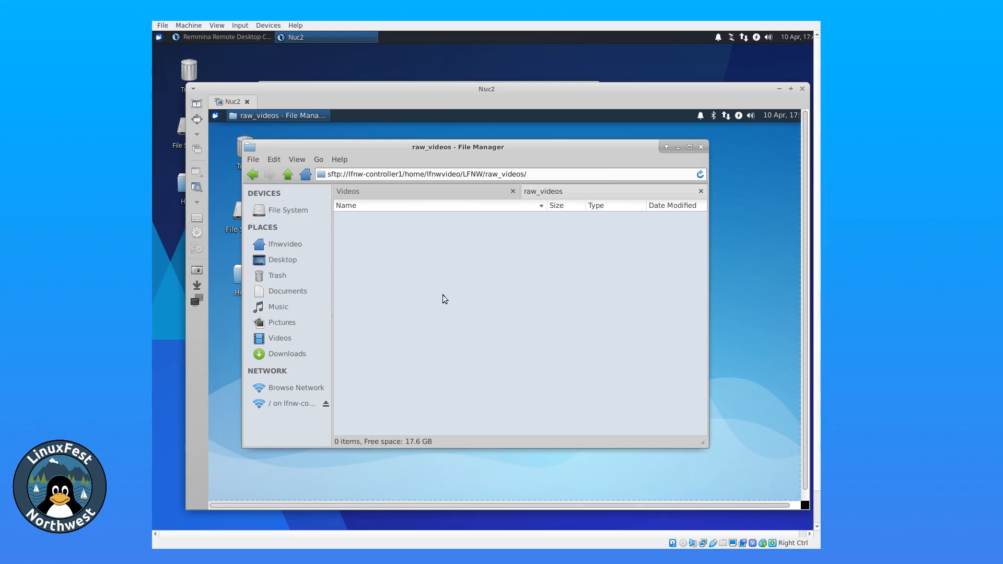
Copy 2019-03-15_18-36-59.mp4 from the local Videos folder into the controller's raw_videos folder
left_click(416, 193)
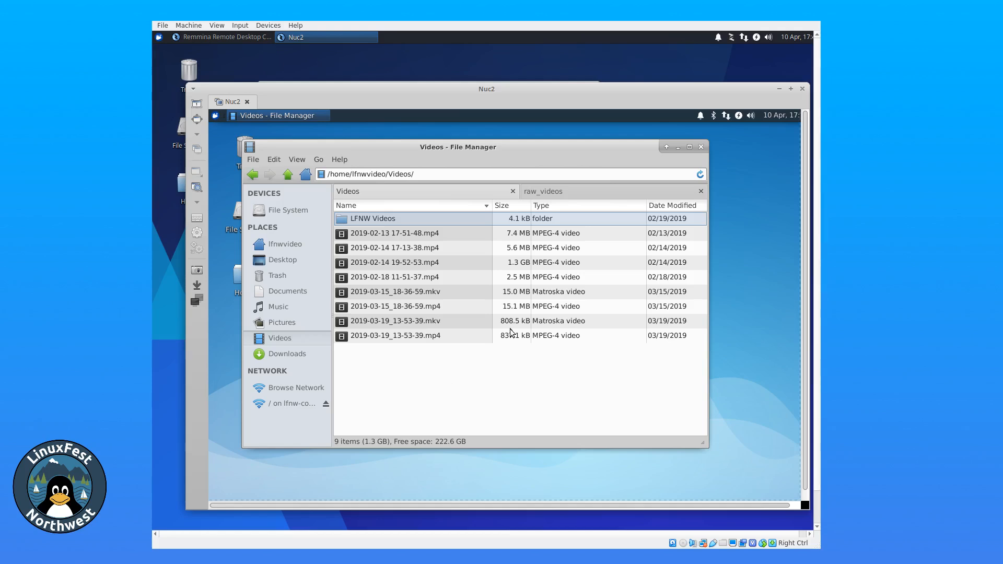
right_click(404, 311)
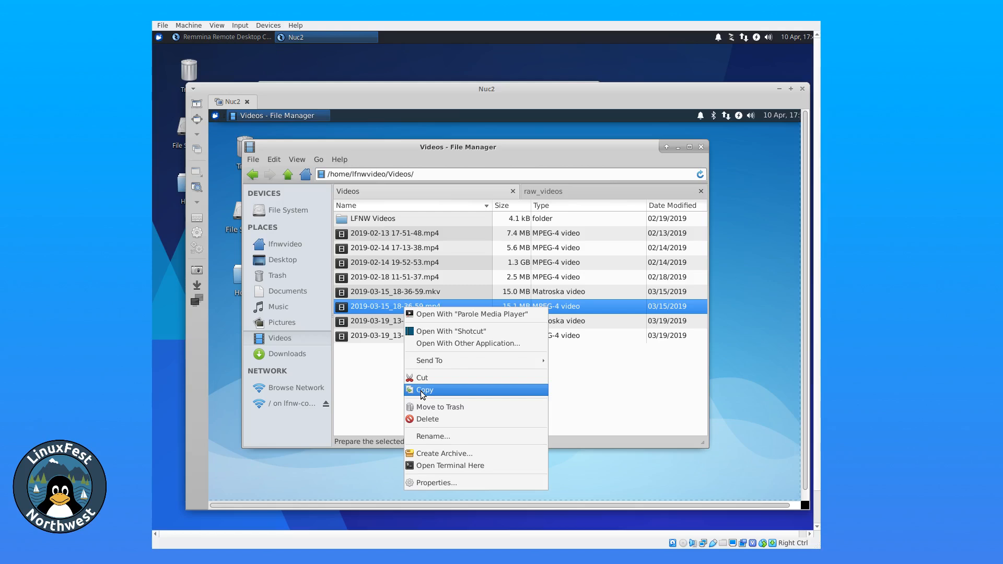
left_click(421, 390)
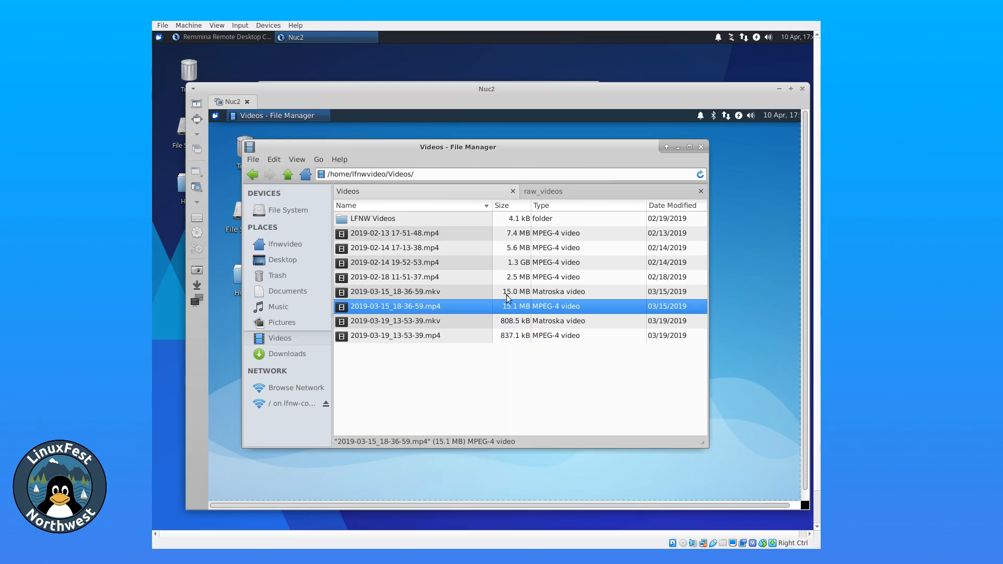
left_click(557, 192)
right_click(440, 281)
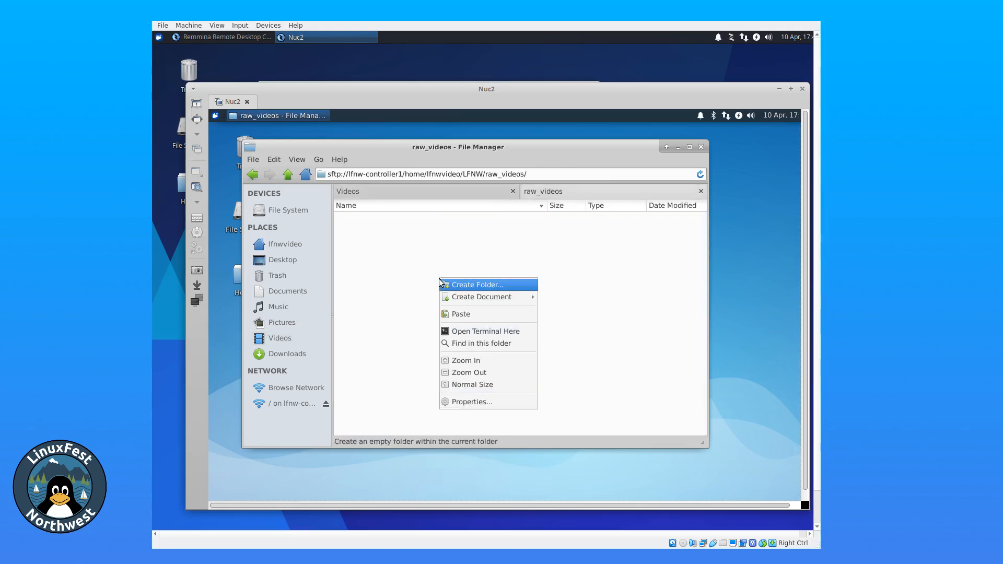
left_click(462, 314)
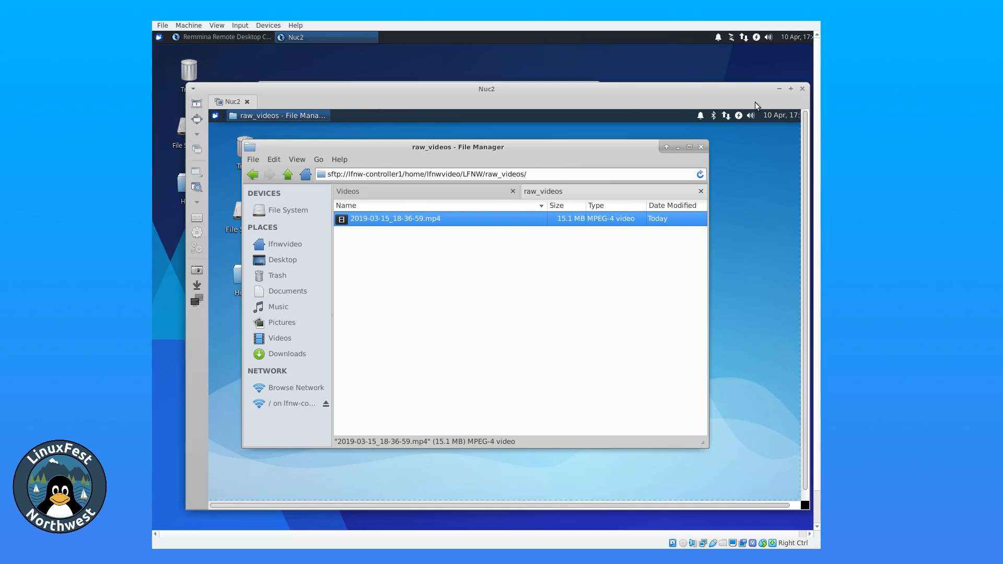
Minimize the Nuc2 session and open the LFNW/raw_videos folder from Home on the controller desktop
left_click(780, 89)
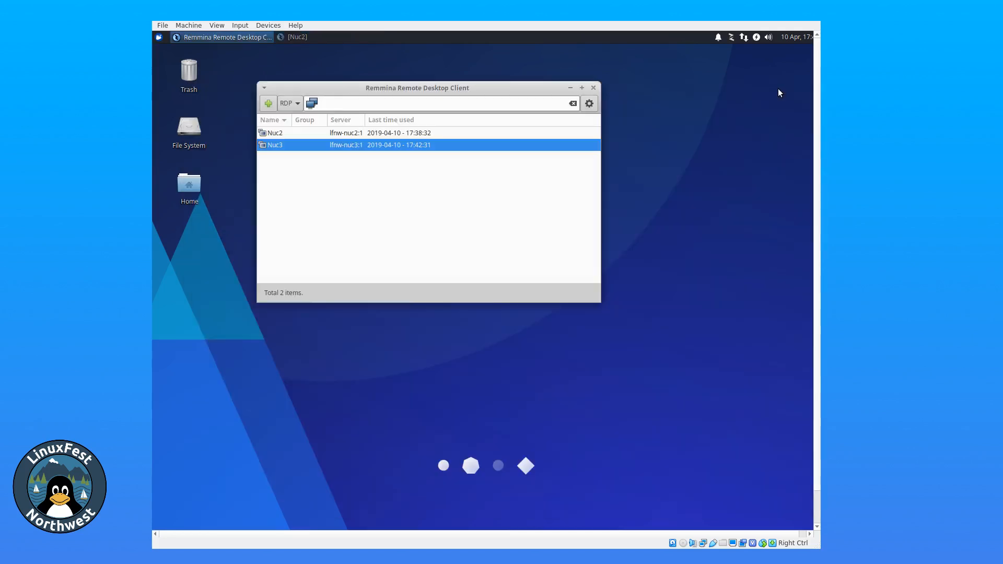
left_click(196, 184)
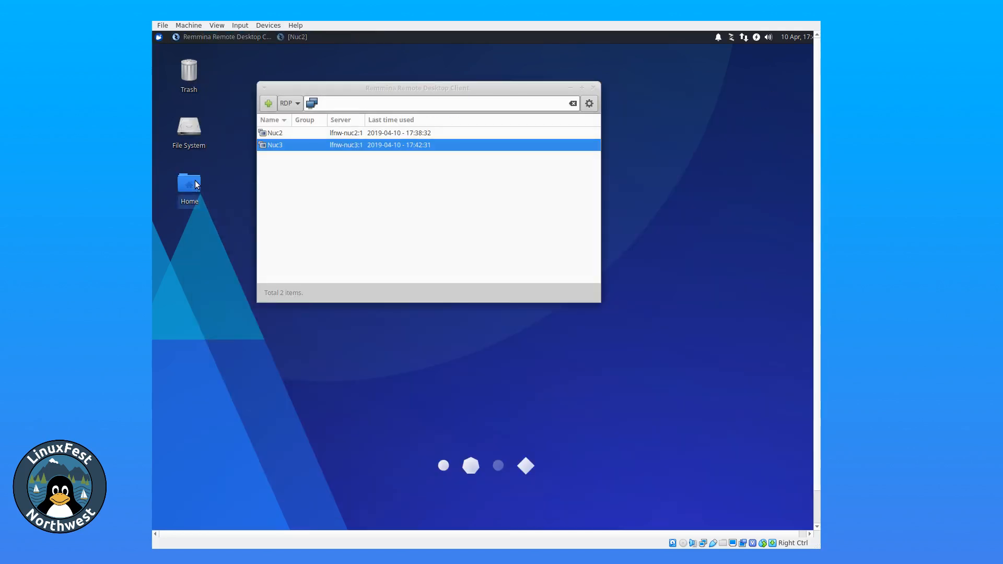
double_click(196, 184)
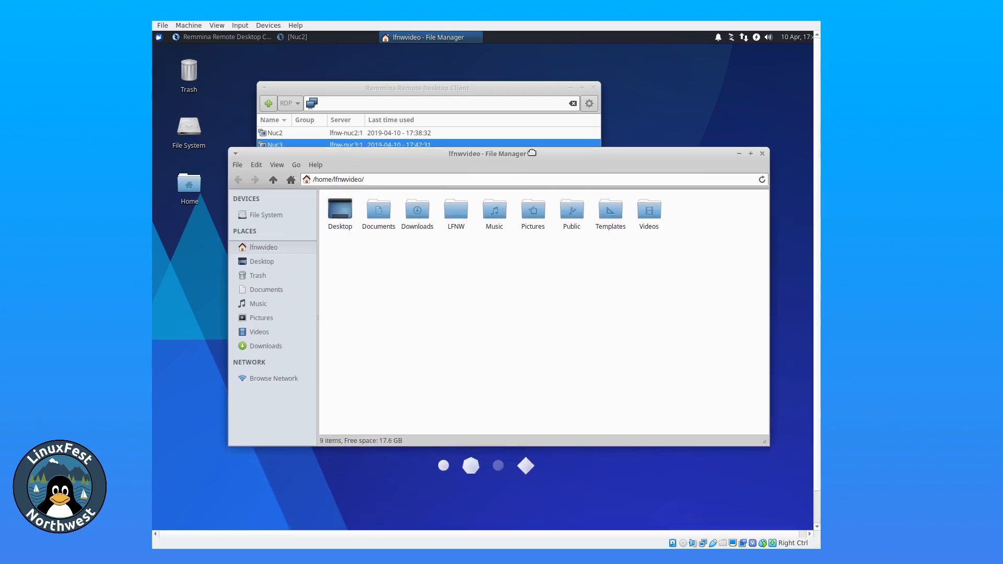
double_click(451, 197)
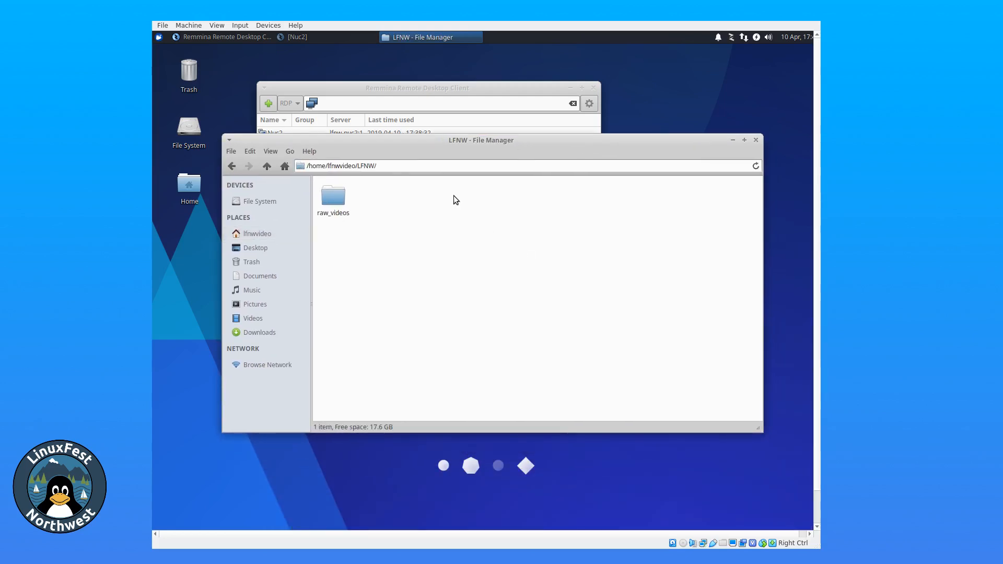
double_click(337, 198)
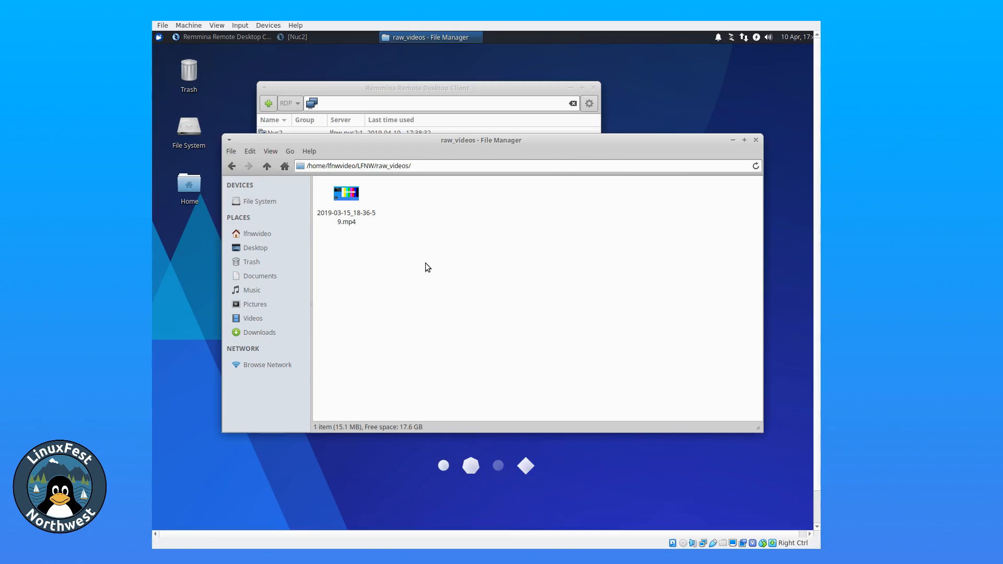
left_click(159, 37)
left_click(450, 66)
left_click(476, 88)
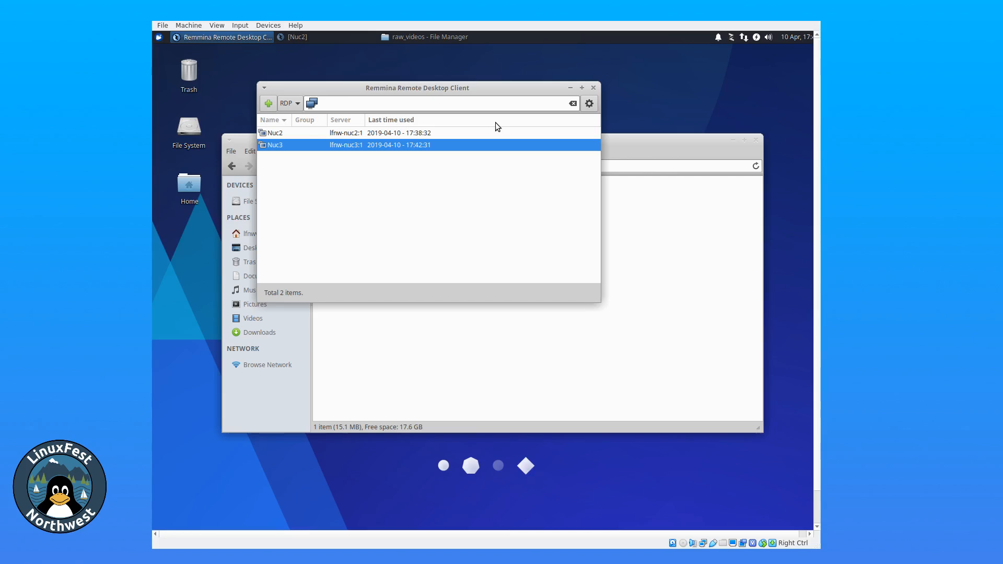
left_click(697, 137)
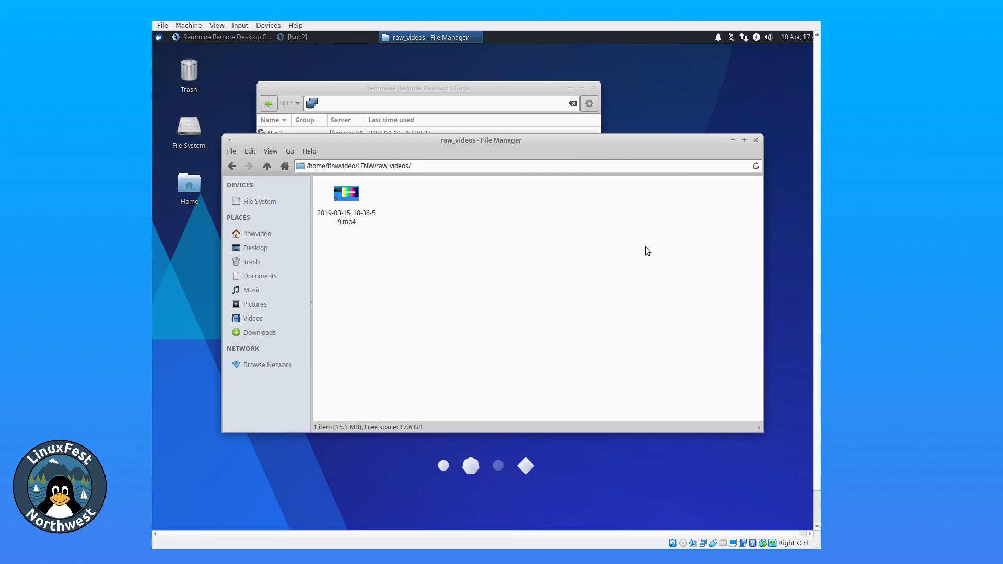
type("/")
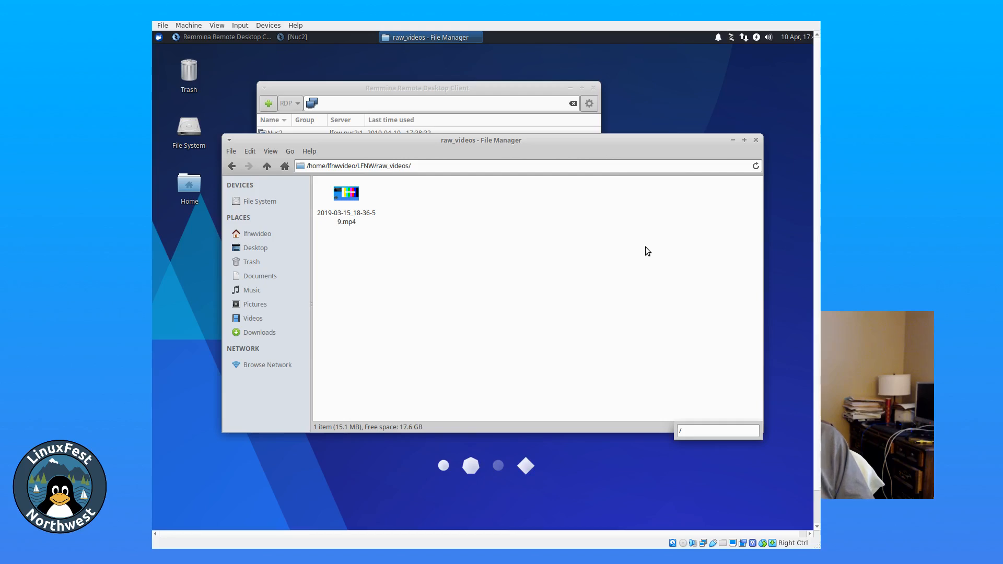